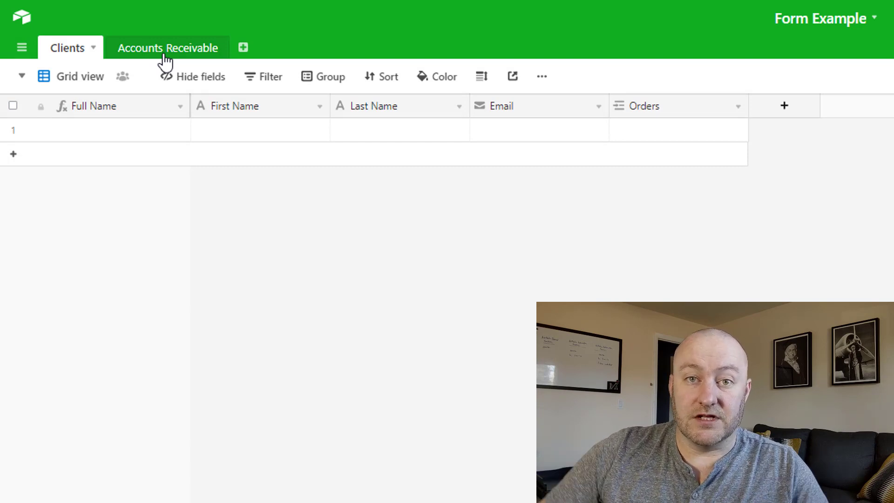
Fill the first Clients record with the client's first name, last name and e-mail address
left_click(226, 133)
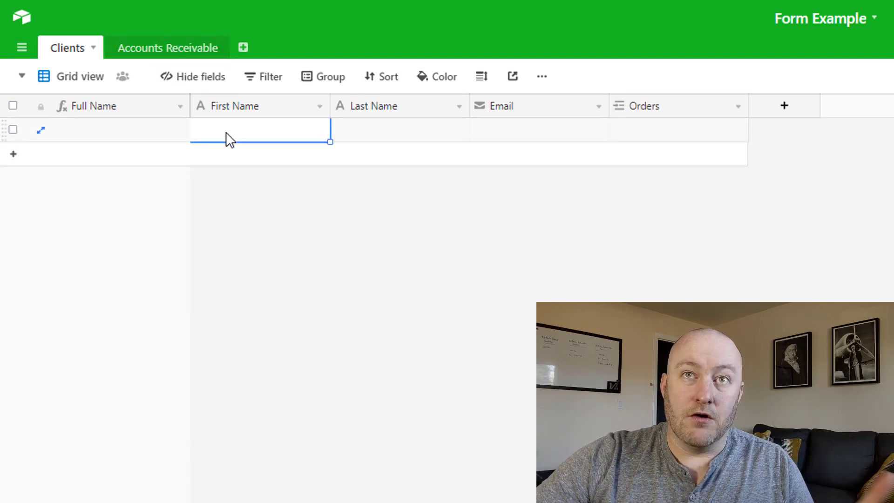
key("Tab")
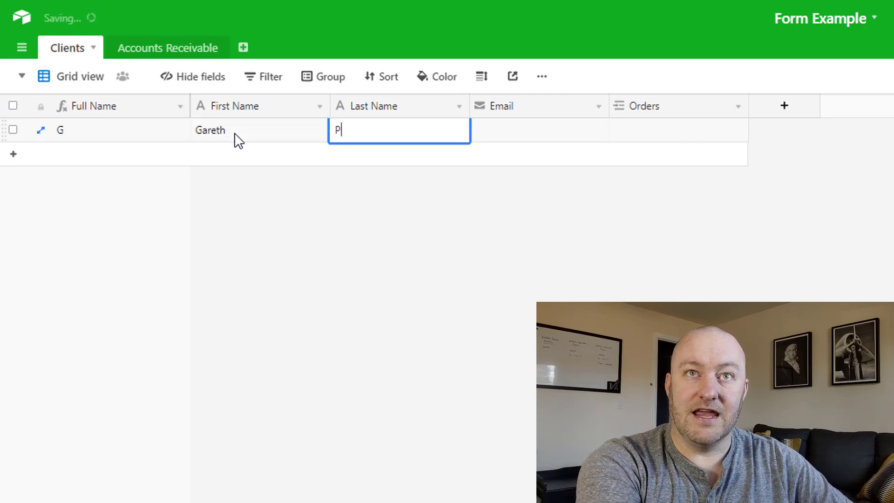
key("Tab")
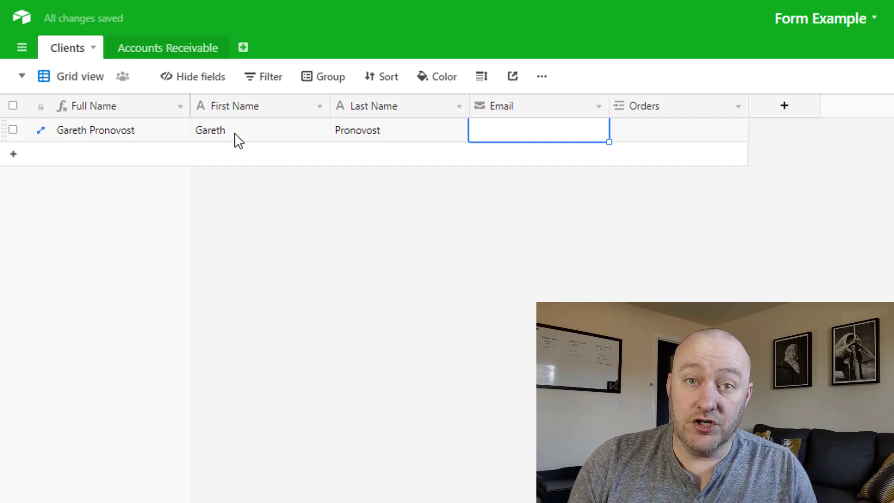
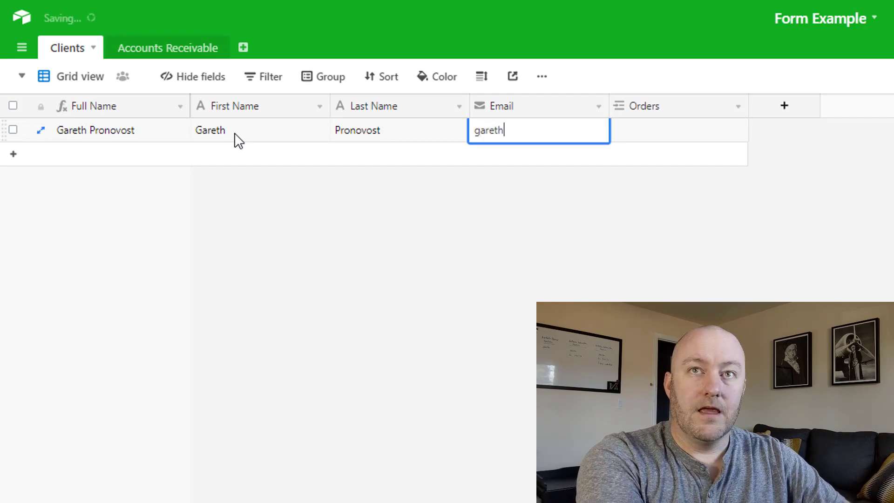
key("Tab")
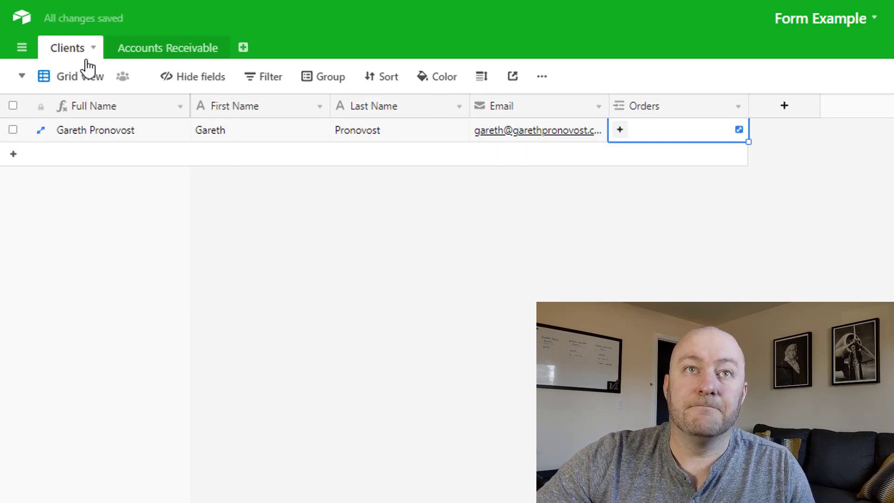
left_click(248, 130)
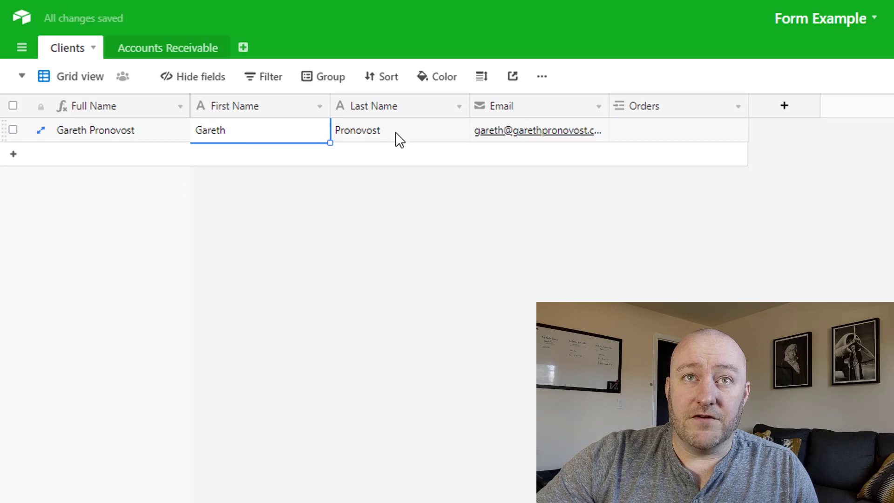
Rename the Orders link field to 'Account Receivable', correcting the 'Receivealbe' misspelling
left_click(680, 122)
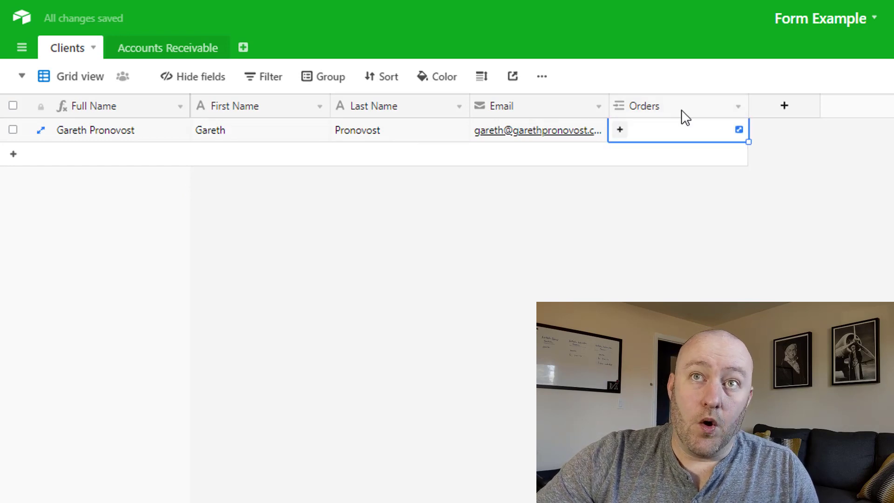
double_click(675, 110)
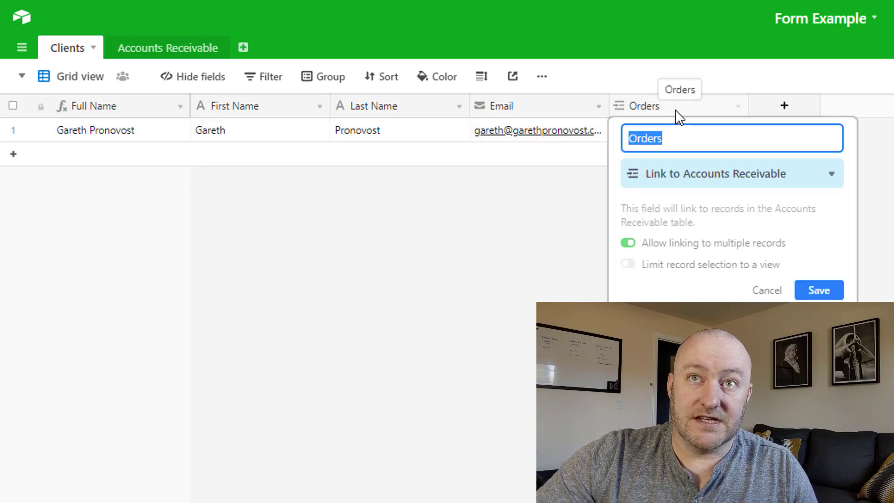
type("Account ")
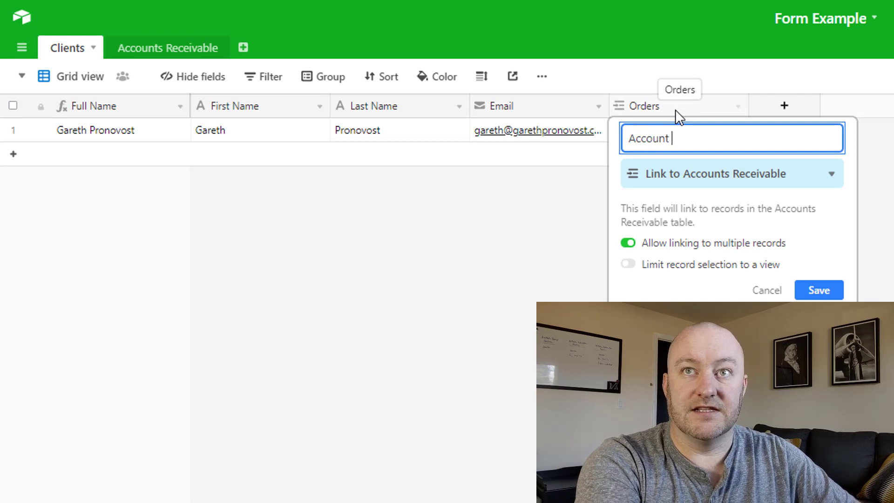
type("Receivealbe")
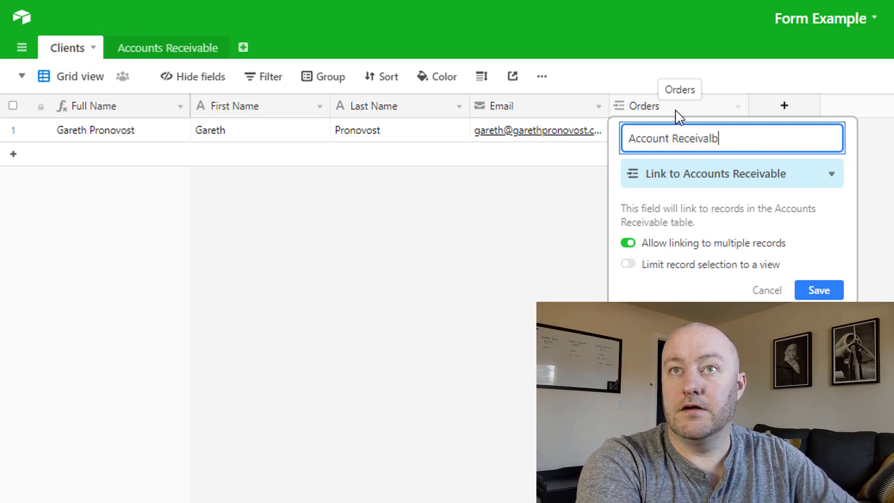
key("Return")
double_click(674, 110)
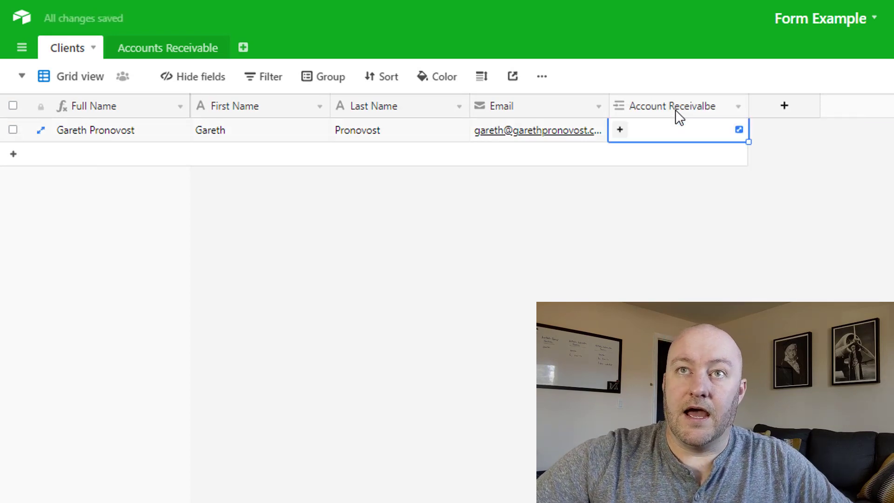
left_click(709, 138)
key("BackSpace")
key("Right")
type("l")
left_click(831, 292)
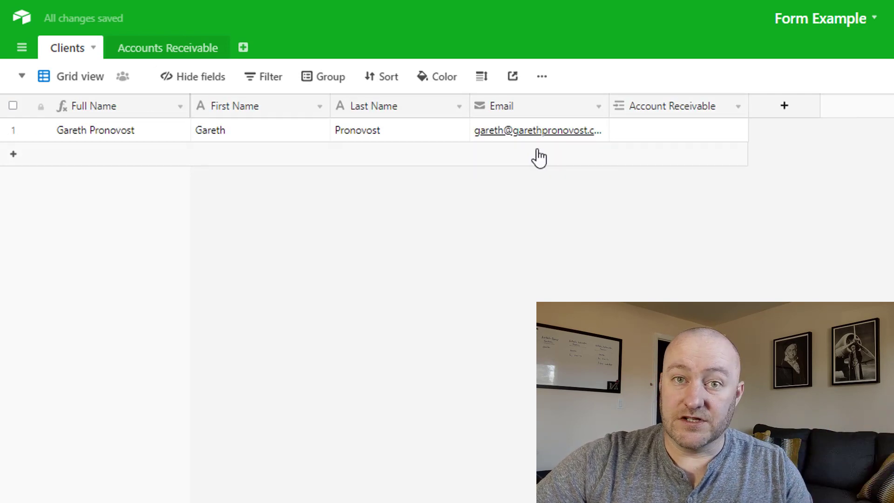
Switch to the Accounts Receivable table
left_click(168, 52)
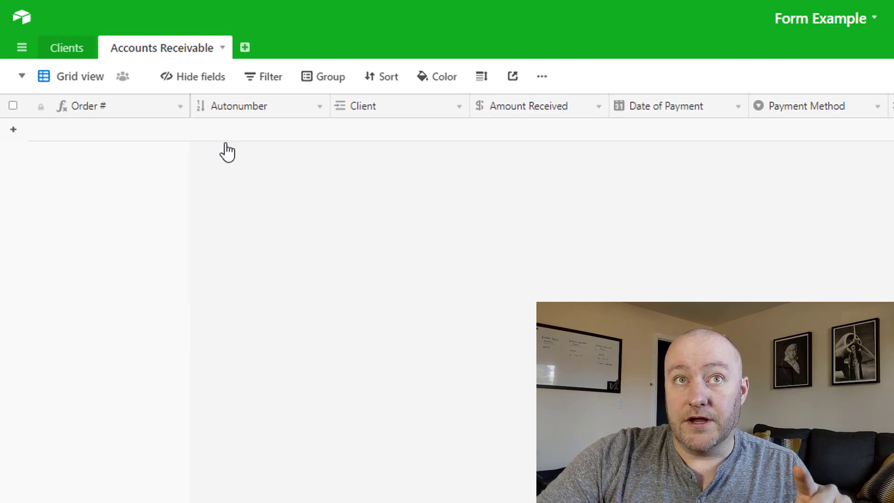
Add the first receivable record and confirm Order # formula Autonumber+1000 shows 1001
left_click(95, 136)
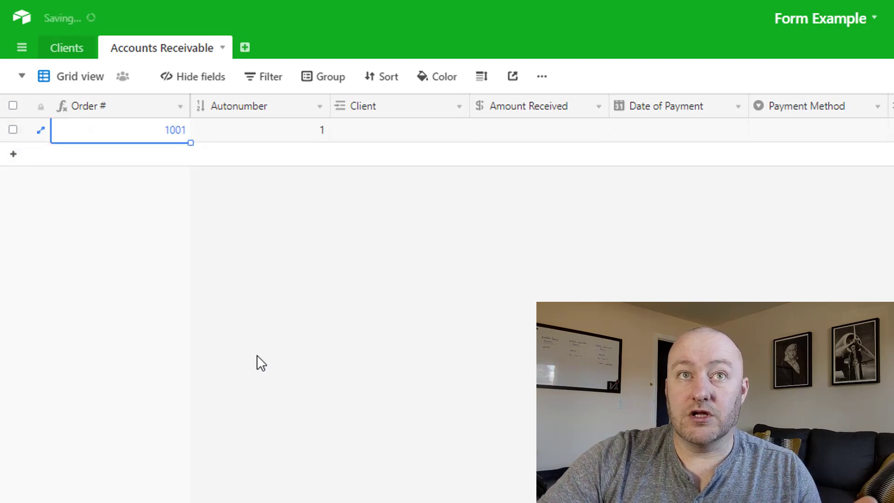
left_click(325, 214)
left_click(271, 138)
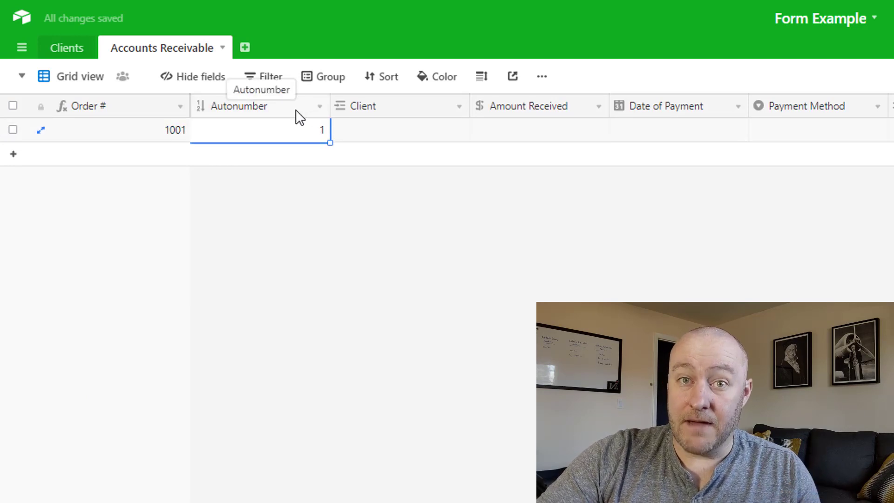
double_click(158, 113)
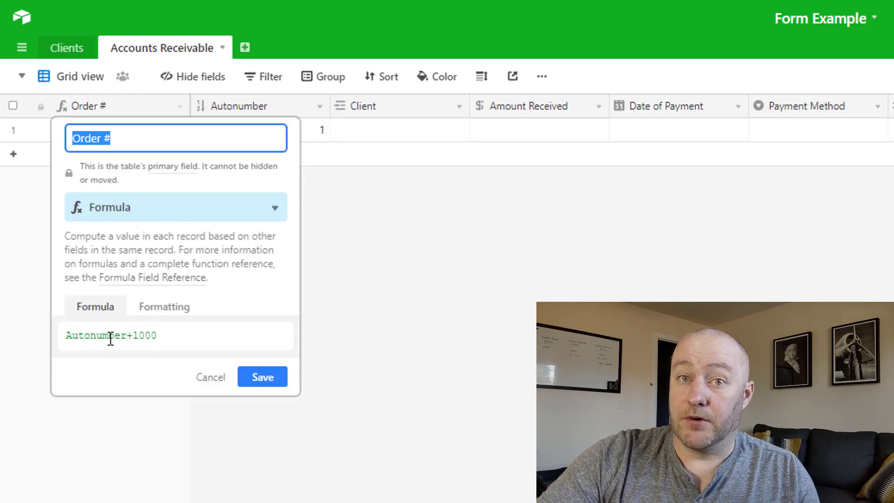
left_click(259, 376)
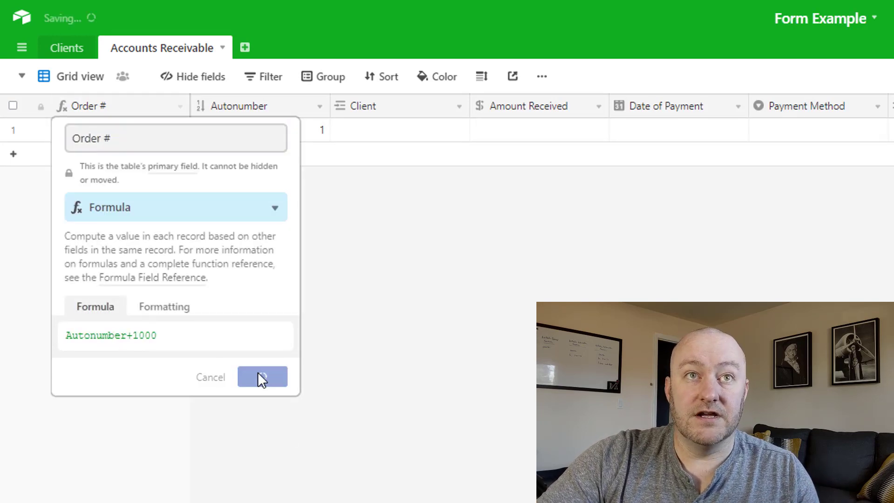
left_click(114, 134)
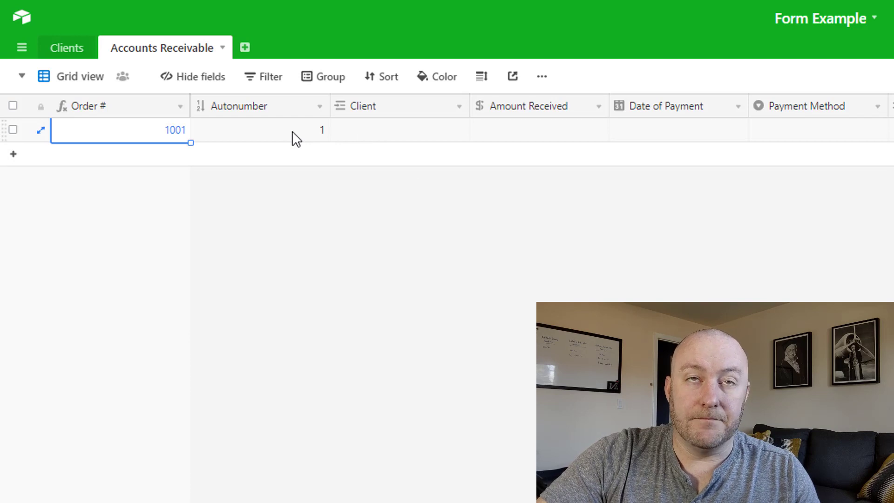
Add a Form view to Accounts Receivable and review its Client through Check Number fields
left_click(60, 87)
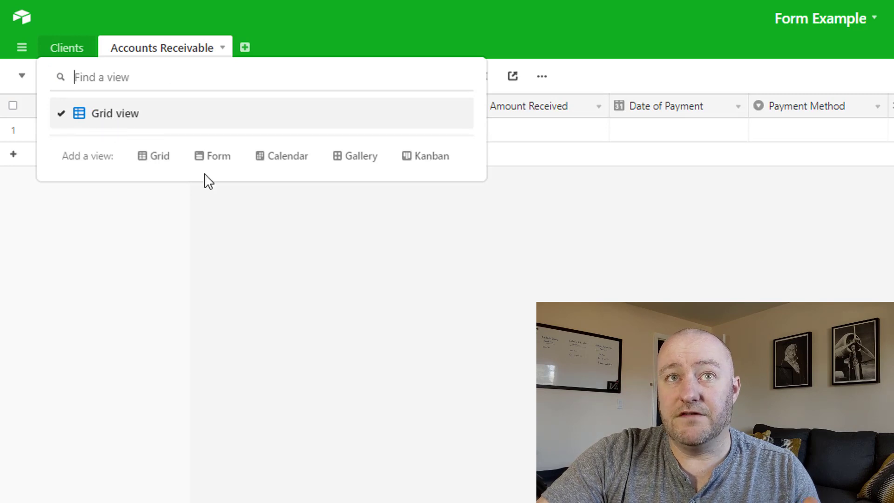
mouse_move(217, 167)
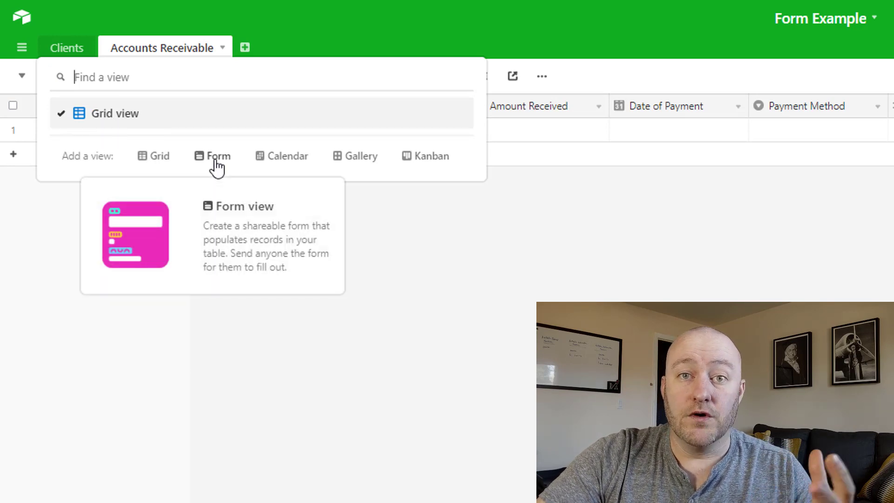
left_click(217, 158)
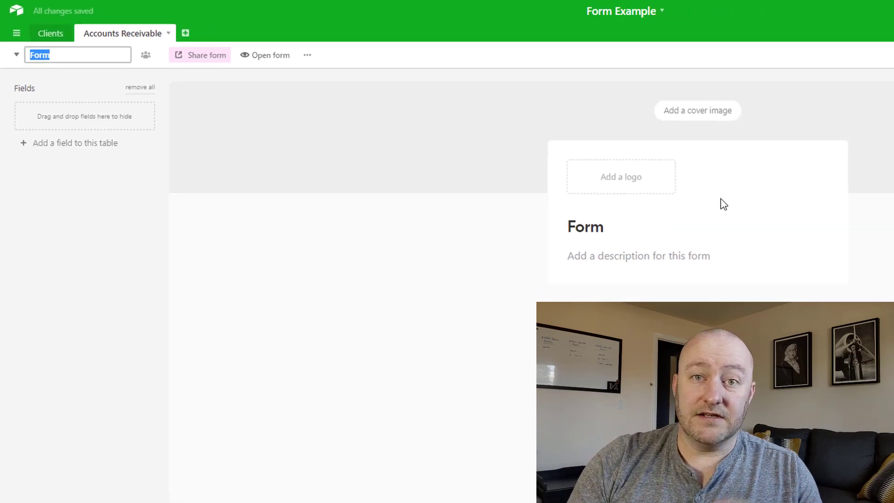
scroll(312, 296, "down", 3)
scroll(261, 238, "up", 3)
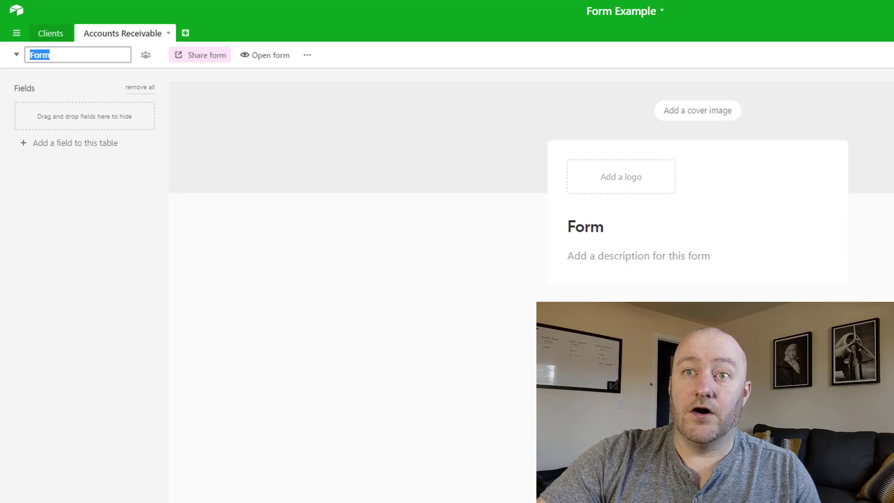
scroll(674, 189, "down", 3)
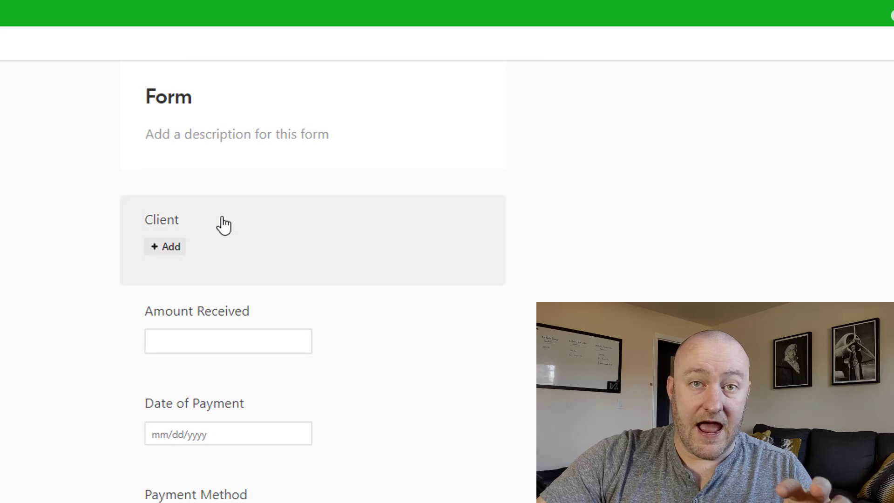
scroll(221, 225, "down", 2)
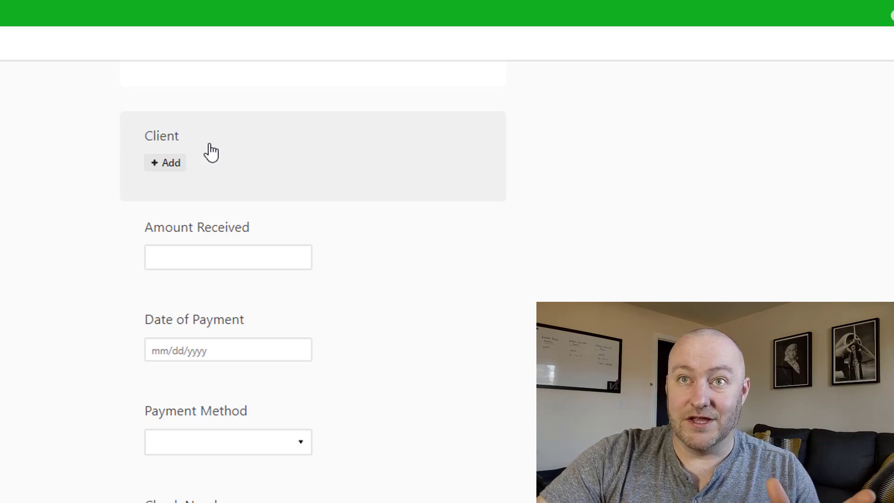
scroll(211, 152, "up", 3)
scroll(215, 311, "down", 2)
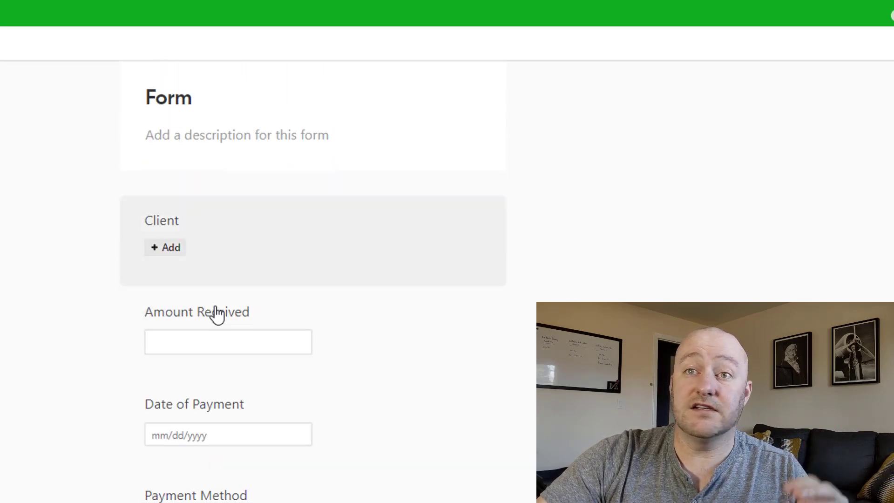
scroll(215, 321, "down", 3)
scroll(212, 321, "down", 2)
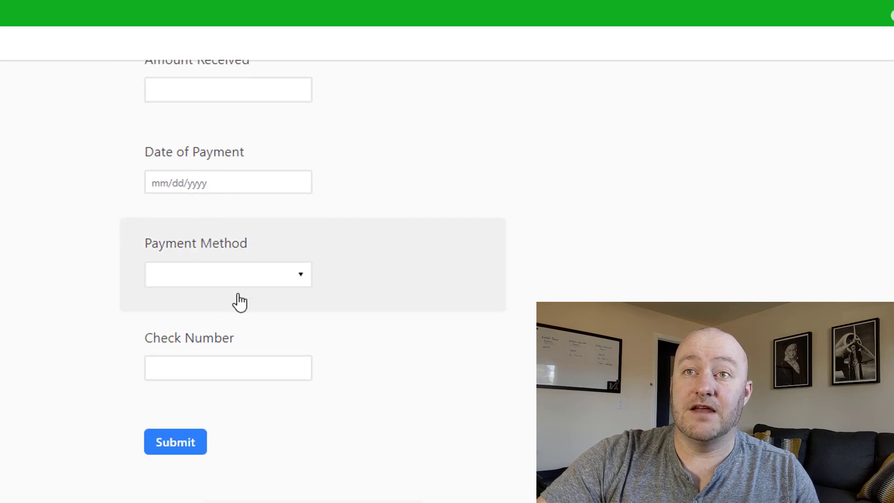
scroll(233, 359, "up", 8)
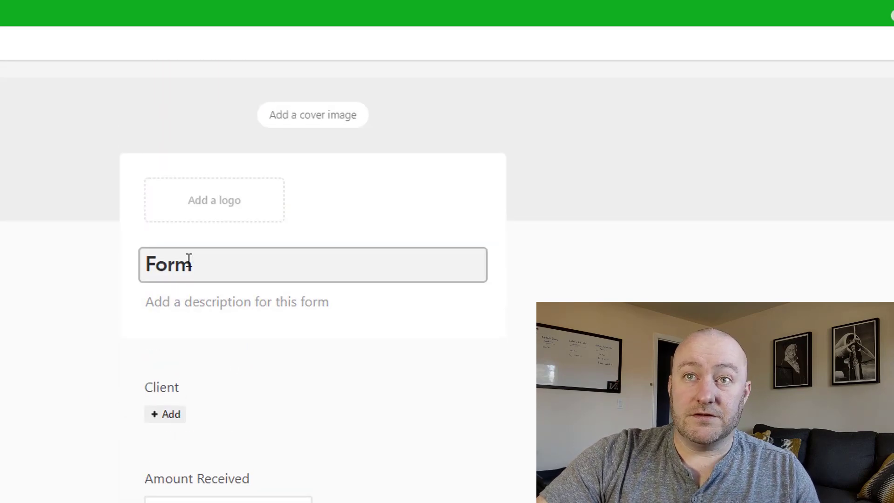
Title the form 'A/R Form' with the description 'Description Example'
left_click_drag(197, 266, 116, 271)
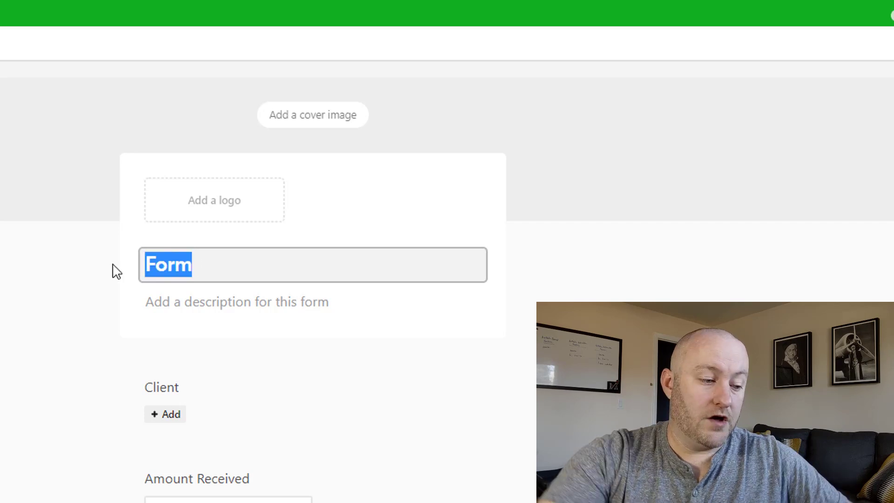
type("A/R Form")
key("Tab")
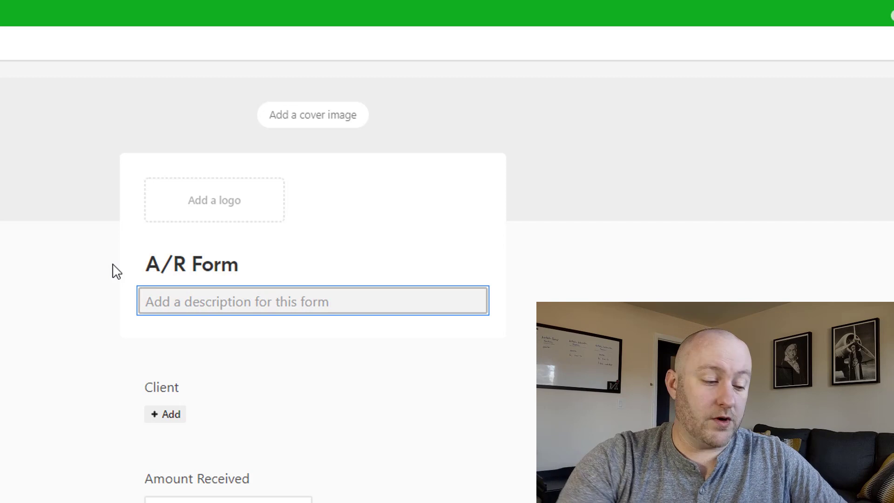
type("Description Example")
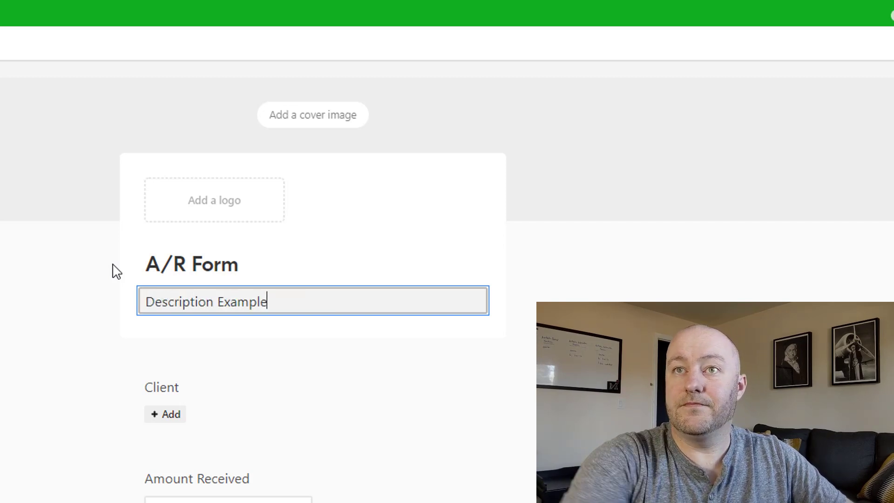
key("Tab")
left_click(17, 348)
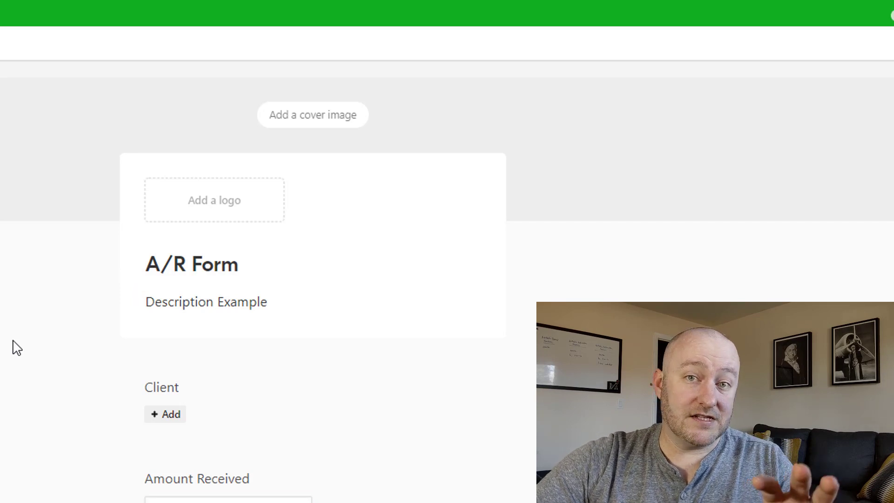
Dismiss the logo and cover image upload dialogs without adding any images
left_click(237, 202)
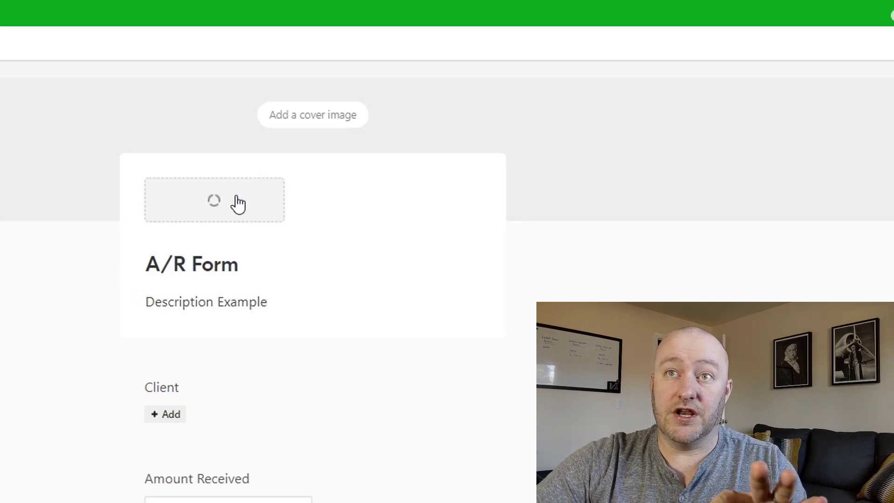
key("Escape")
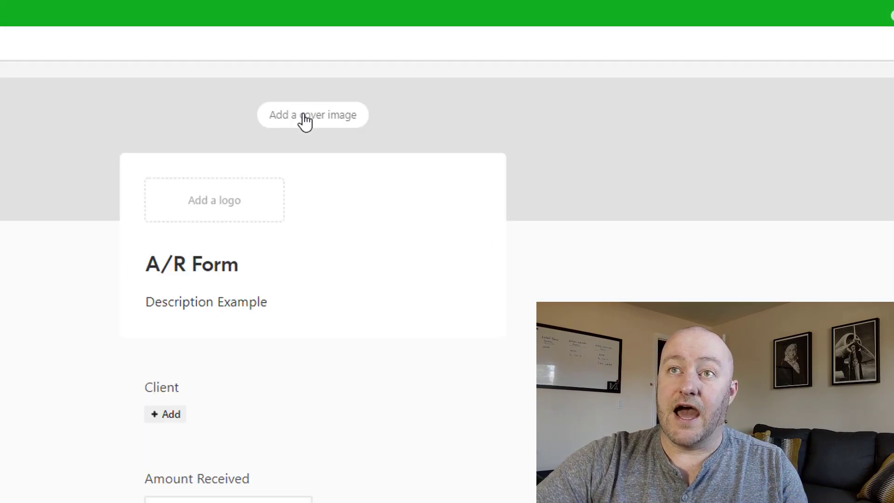
left_click(303, 119)
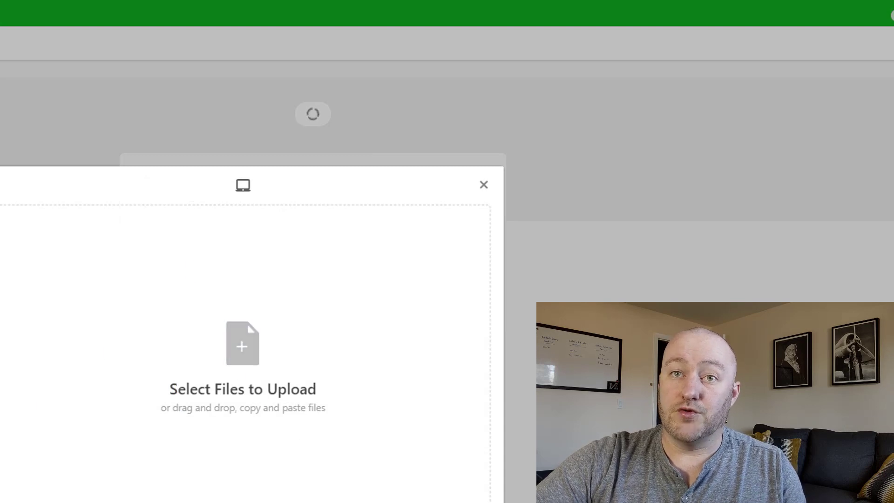
mouse_move(12, 273)
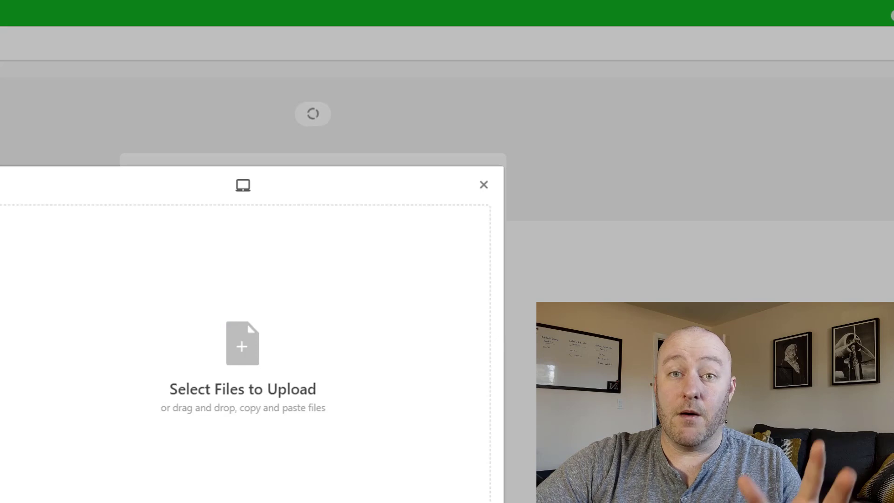
key("Escape")
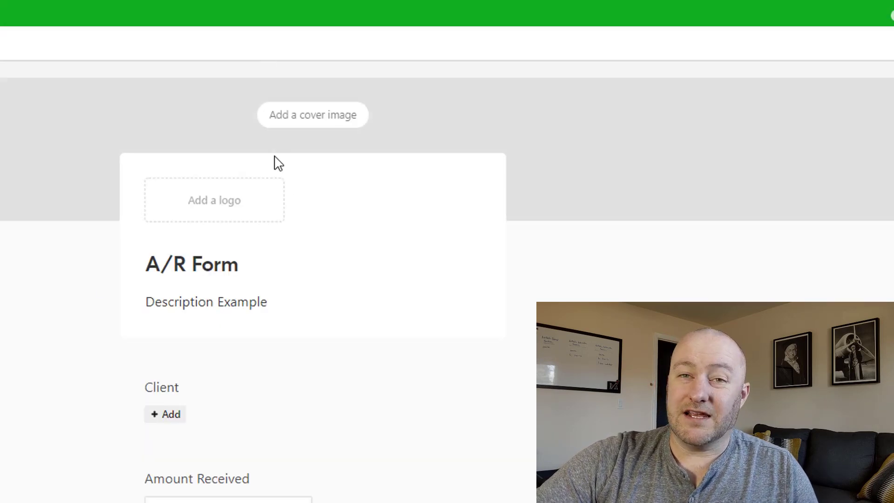
Make the Client and Amount Received fields required on the form
scroll(14, 313, "down", 6)
scroll(17, 313, "up", 3)
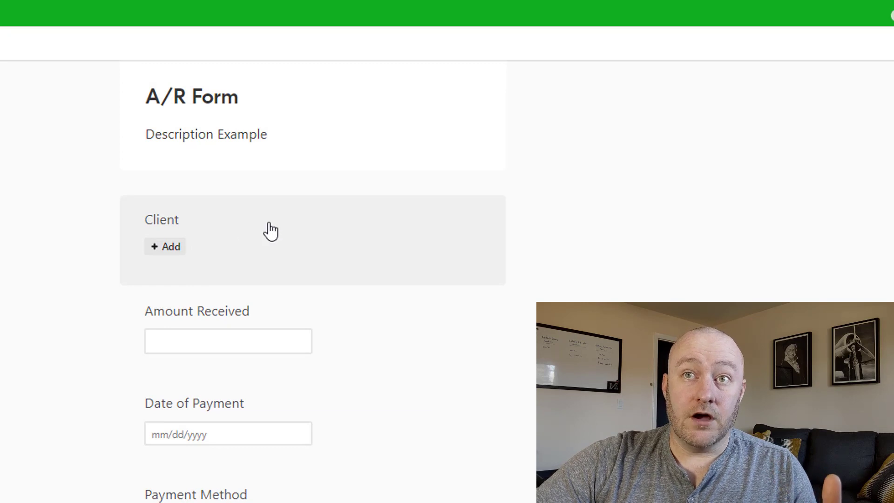
left_click(270, 230)
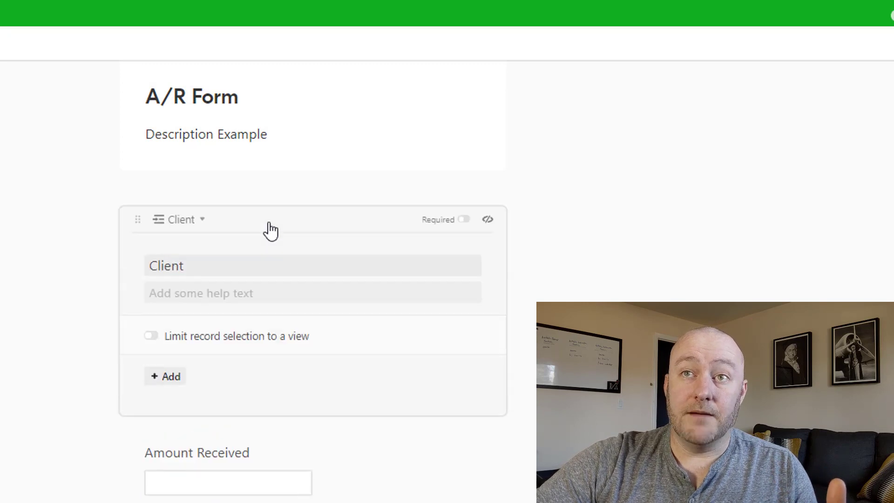
left_click(463, 220)
left_click(562, 238)
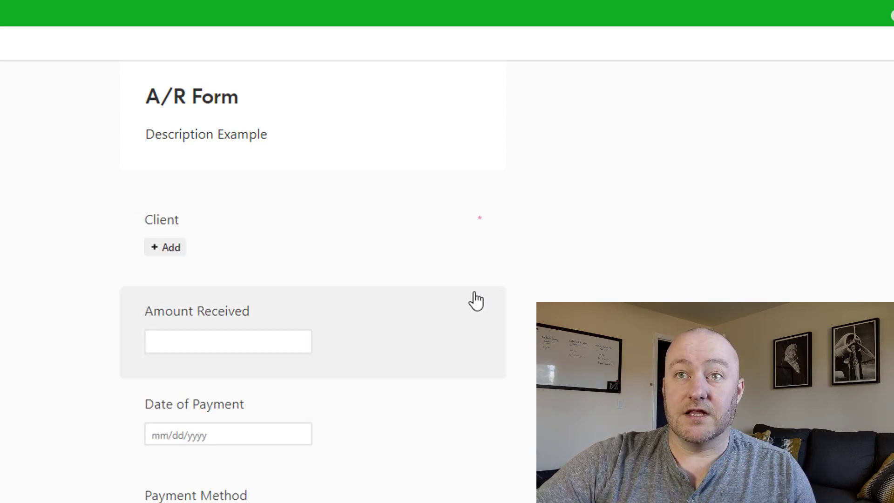
left_click(477, 303)
left_click(463, 309)
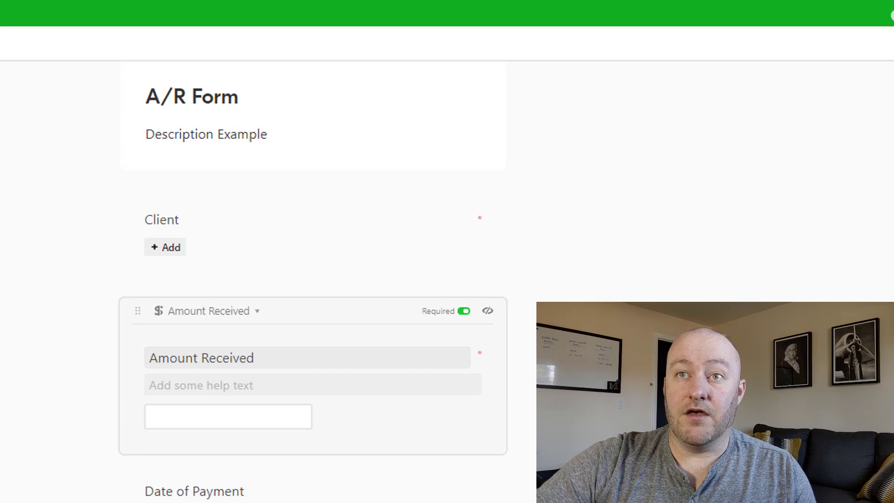
Make the Date of Payment and Payment Method fields required as well
scroll(471, 249, "down", 4)
left_click(471, 249)
left_click(463, 236)
left_click(633, 280)
scroll(442, 261, "down", 2)
left_click(462, 249)
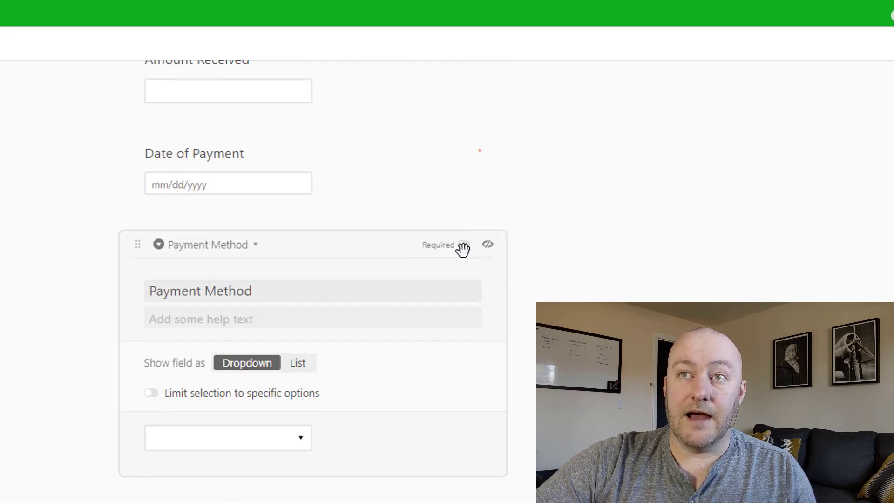
left_click(464, 245)
scroll(365, 337, "down", 5)
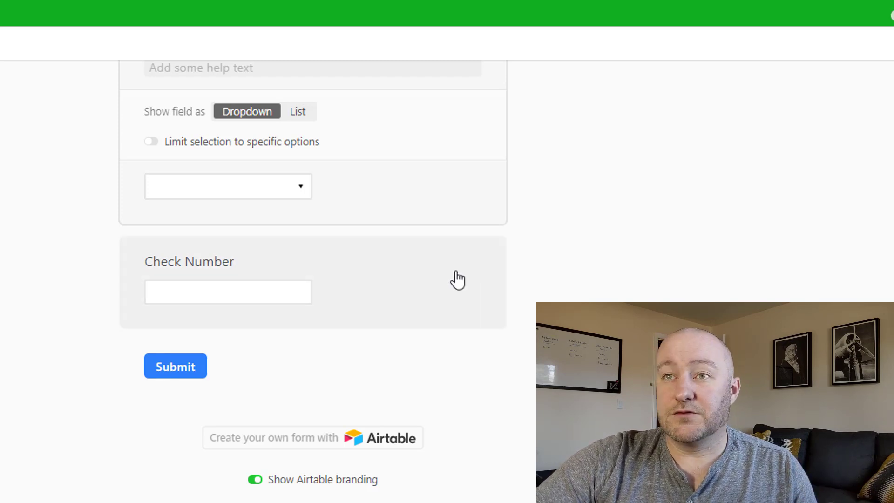
scroll(457, 279, "up", 3)
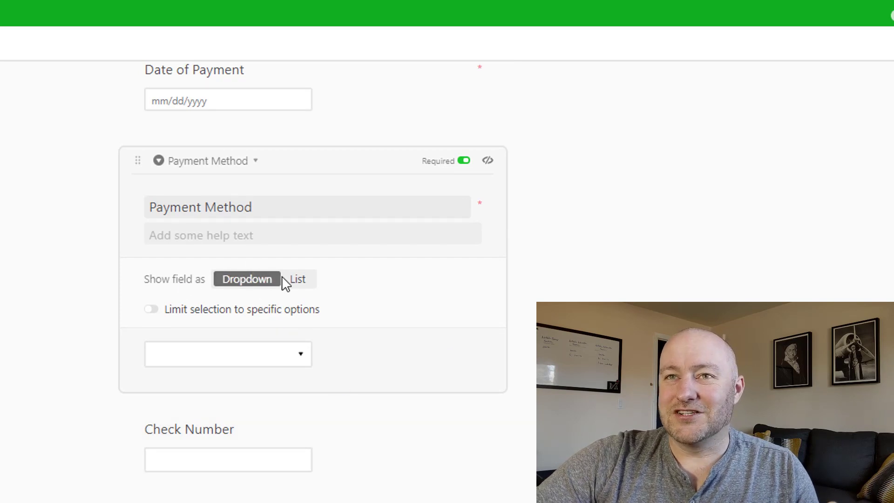
scroll(456, 316, "up", 1)
scroll(456, 315, "up", 2)
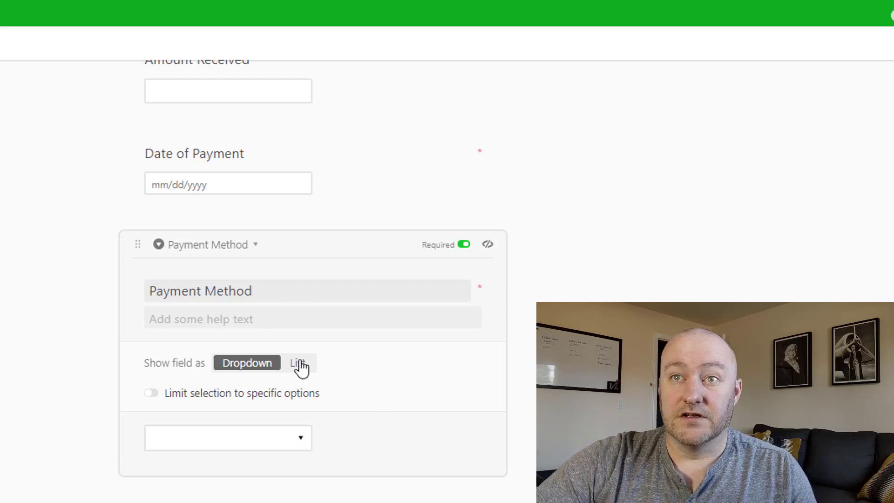
Show Payment Method's Credit Card, ACH and Check options as a list, without limiting them
left_click(296, 445)
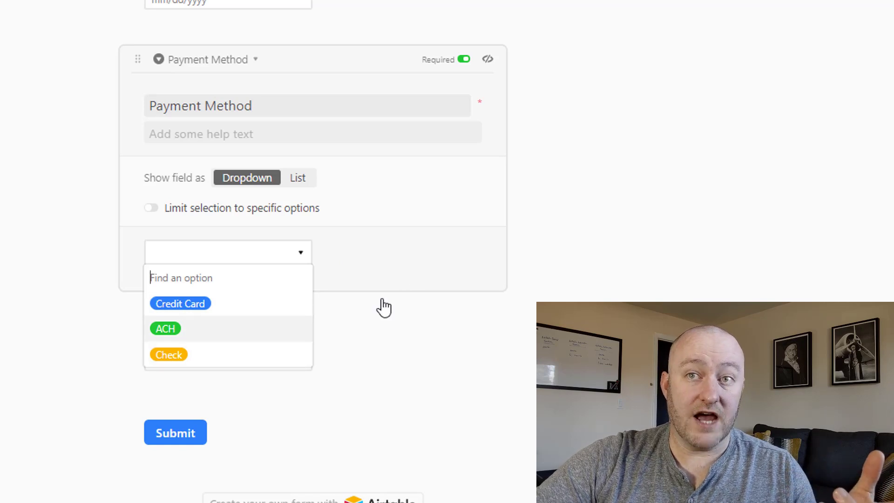
left_click(426, 206)
left_click(297, 178)
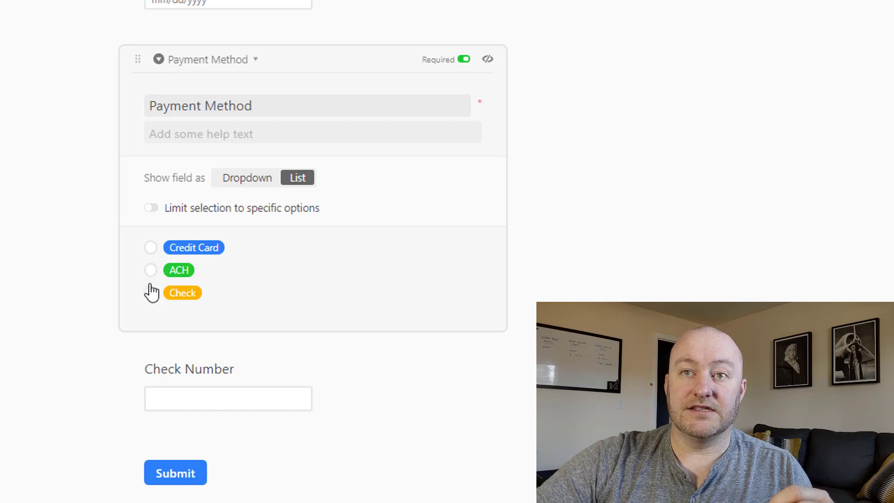
left_click(151, 208)
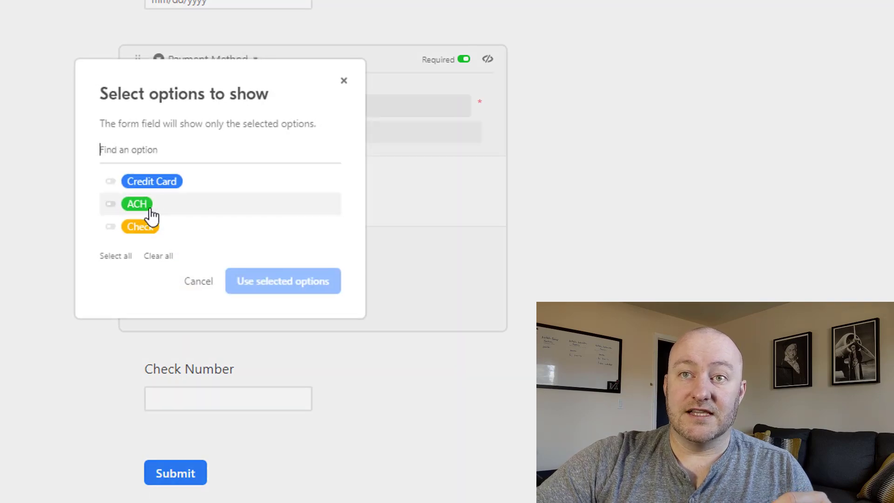
left_click(112, 183)
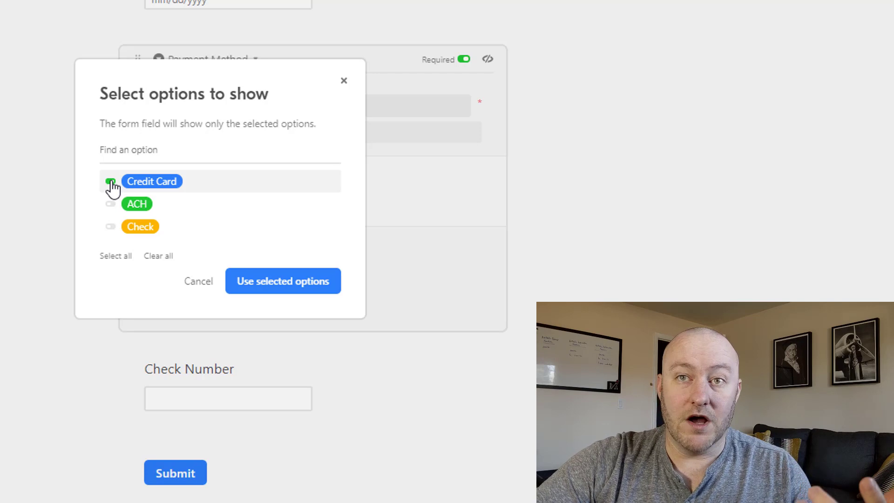
left_click(111, 183)
left_click(344, 81)
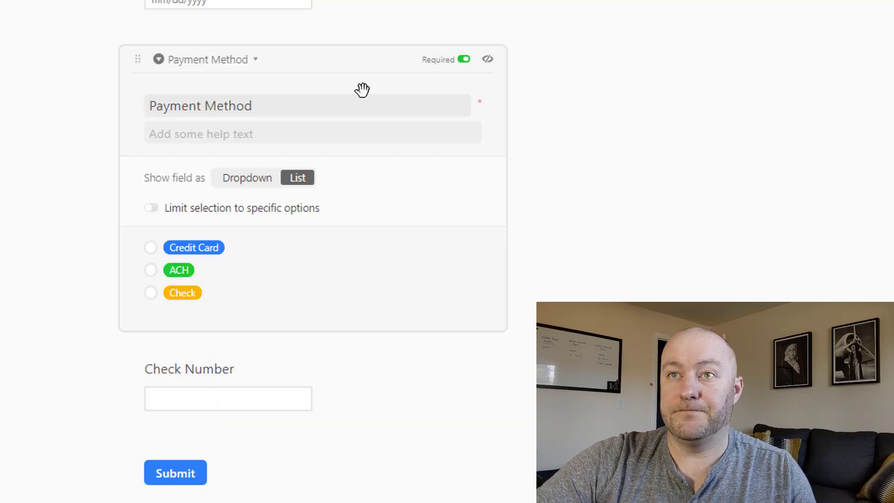
Turn off the Airtable branding below the form's Submit button
scroll(489, 175, "down", 2)
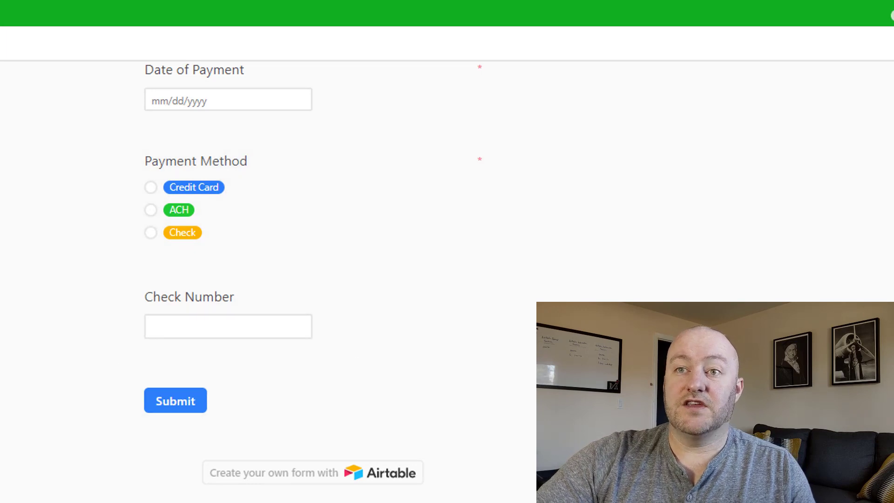
scroll(342, 393, "down", 2)
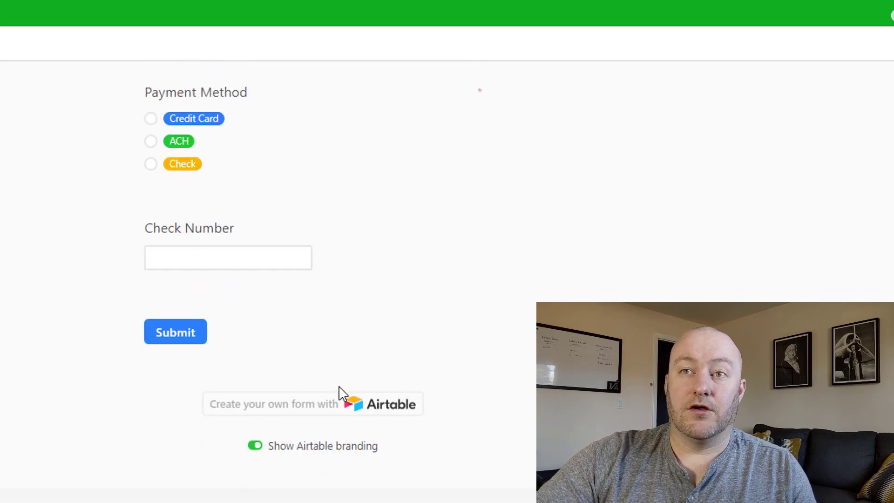
left_click(254, 446)
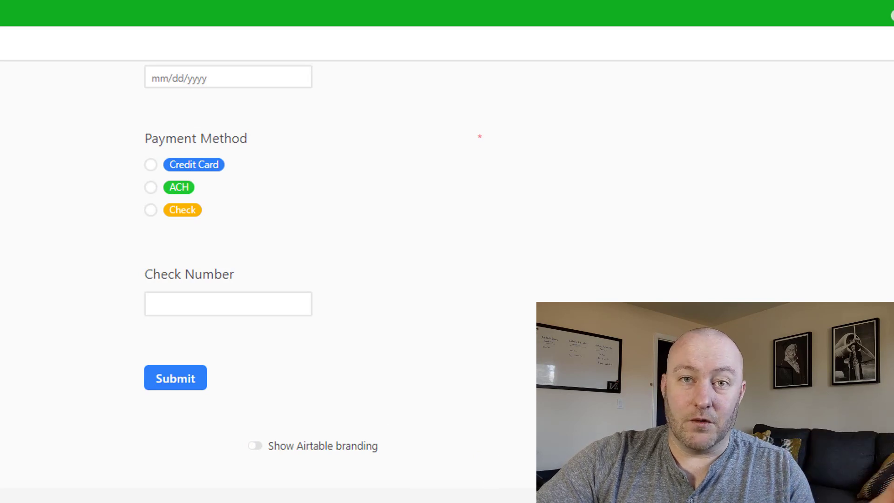
scroll(461, 321, "down", 5)
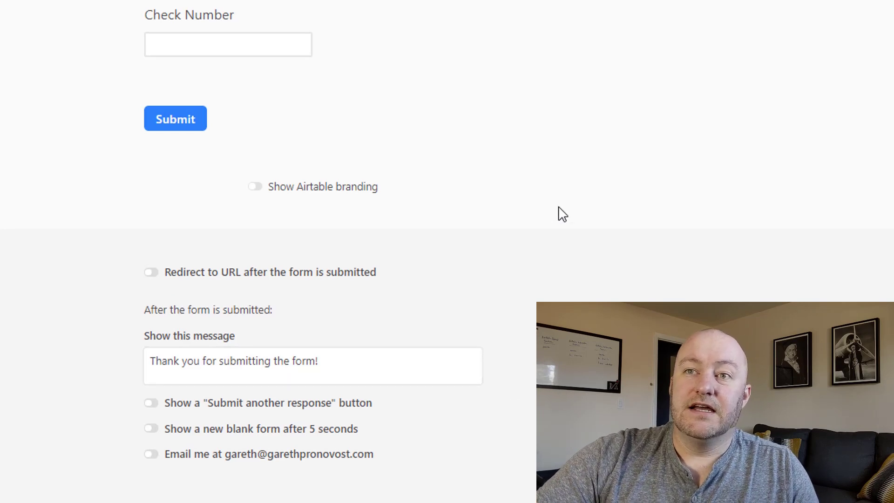
Place Date of Payment between Amount Received and Payment Method, then display the private share link
scroll(557, 214, "up", 15)
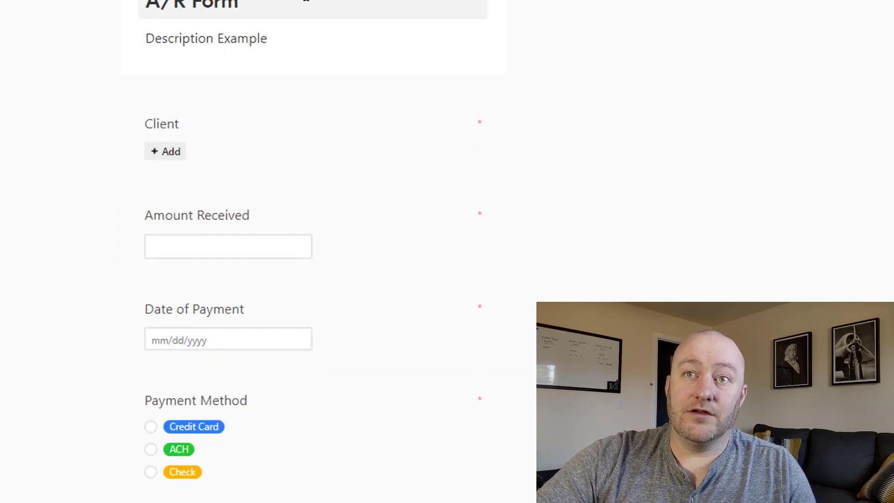
scroll(108, 138, "down", 4)
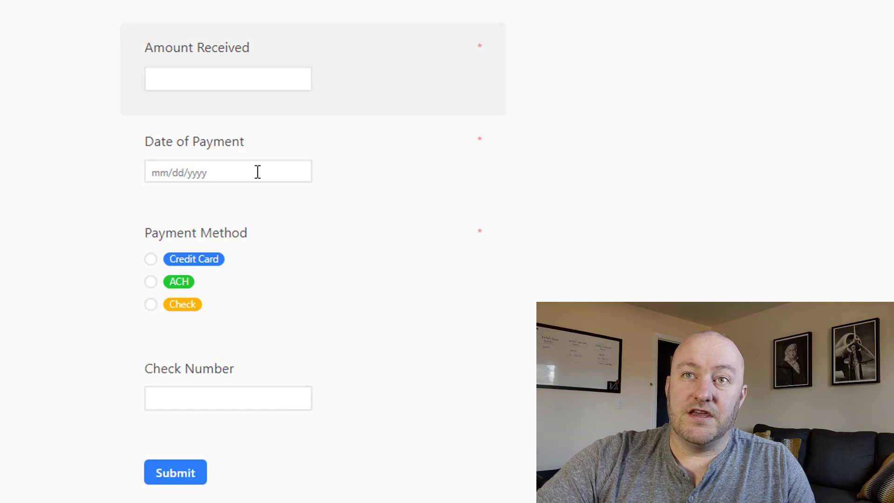
left_click_drag(231, 50, 228, 147)
left_click_drag(219, 96, 211, 63)
scroll(60, 136, "down", 2)
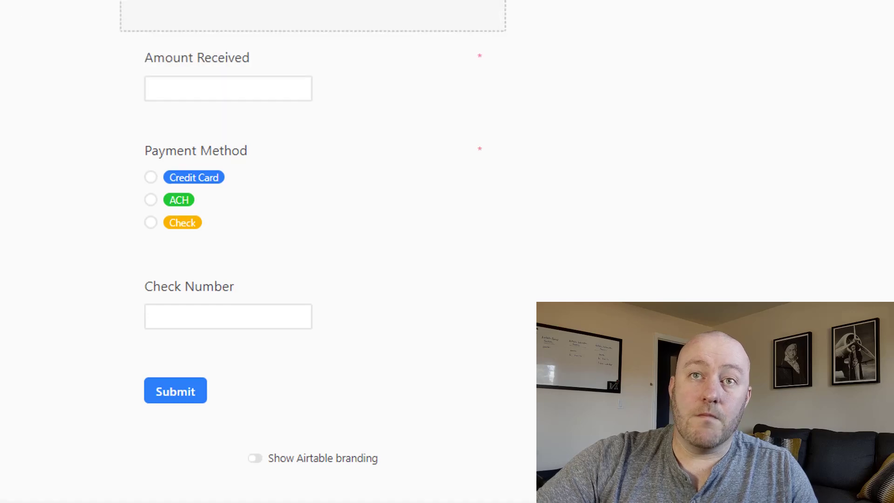
scroll(212, 69, "down", 2)
left_click_drag(247, 19, 225, 88)
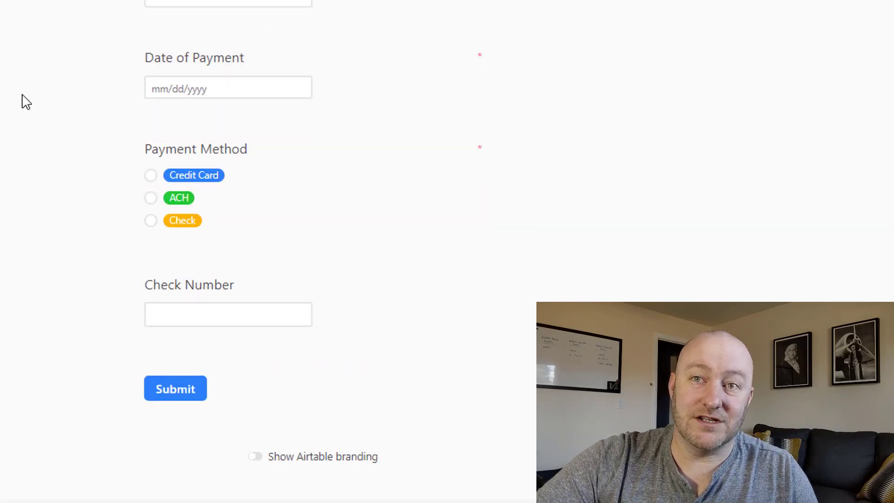
scroll(23, 100, "down", 6)
scroll(25, 100, "up", 5)
scroll(26, 101, "up", 5)
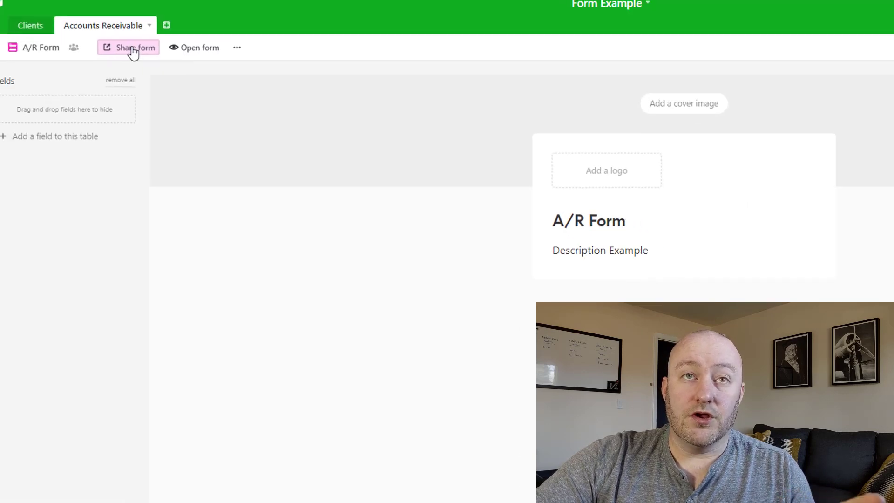
left_click(133, 49)
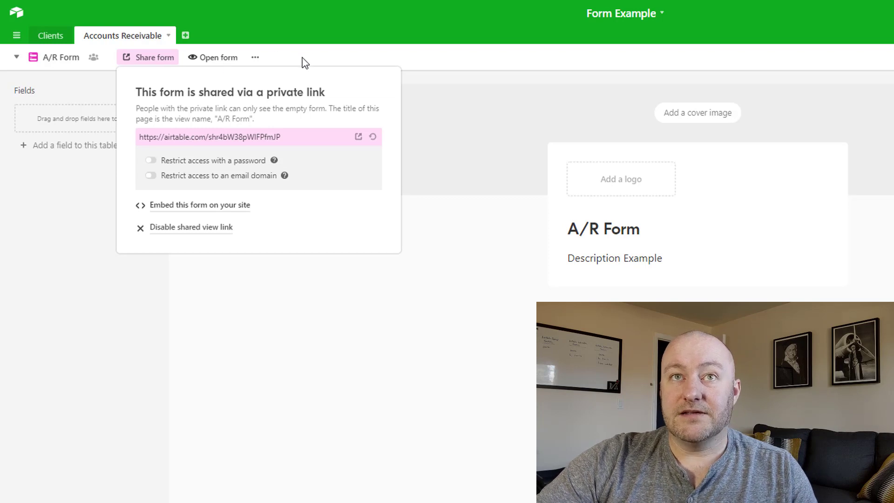
Launch the live A/R Form in a new window and scroll through its required fields
left_click(219, 58)
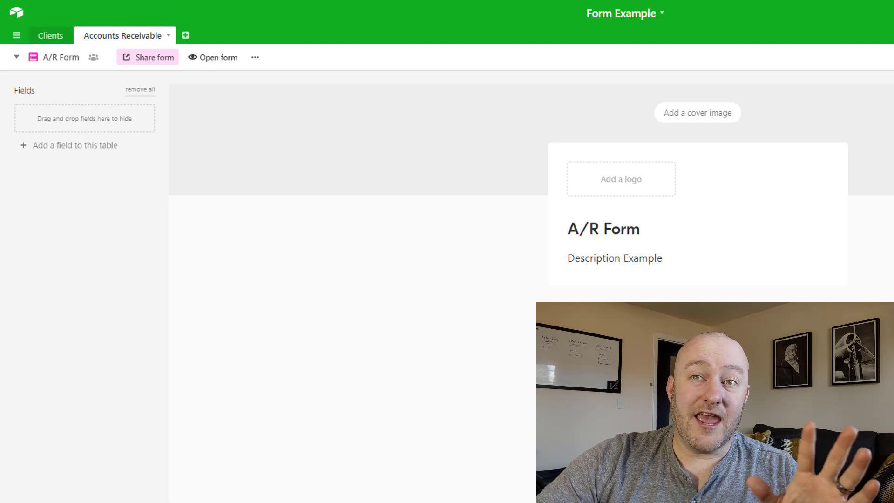
scroll(531, 280, "down", 5)
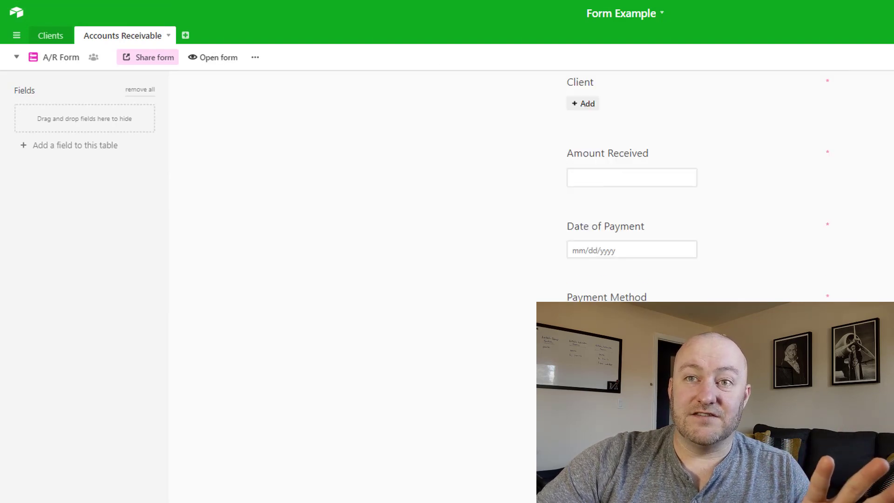
scroll(531, 279, "up", 5)
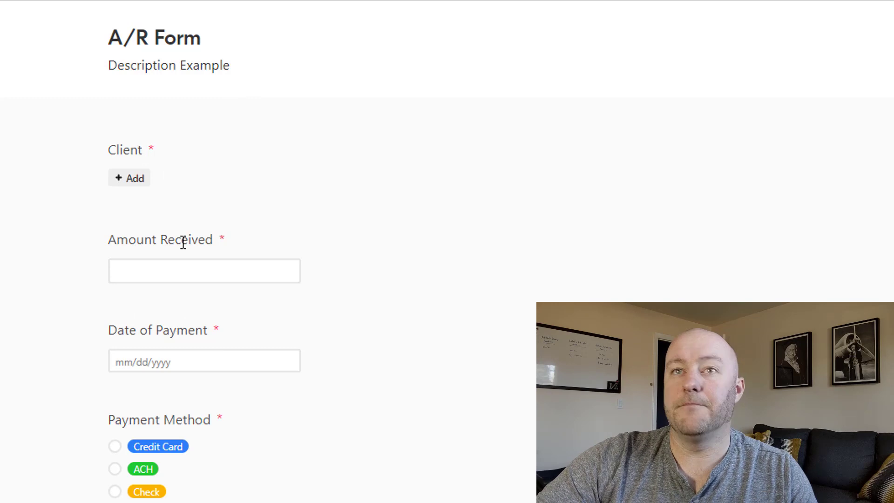
Submit a test payment: pick a client, Amount Received 1999, date 1/12/2020, Payment Method ACH
left_click(138, 181)
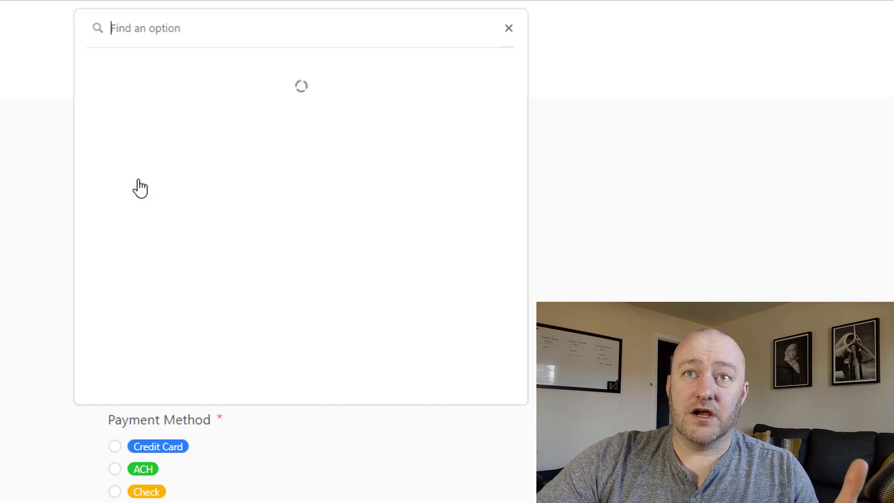
left_click(139, 74)
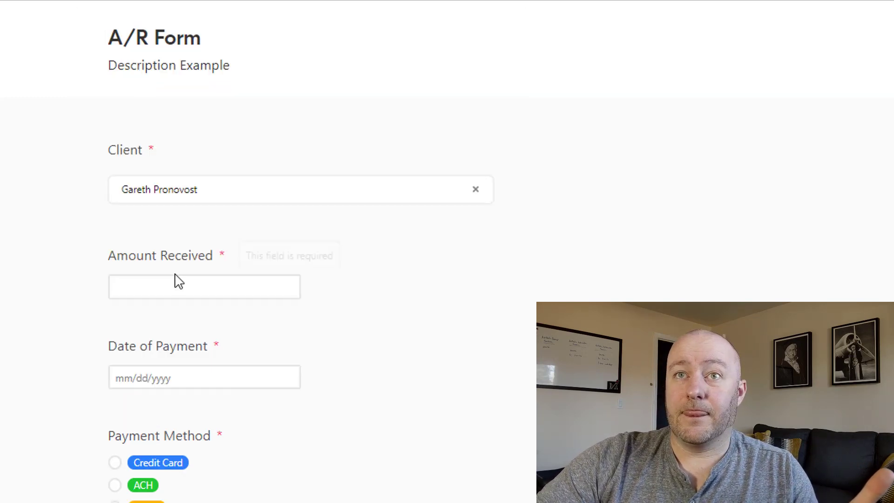
left_click(168, 288)
type("1999")
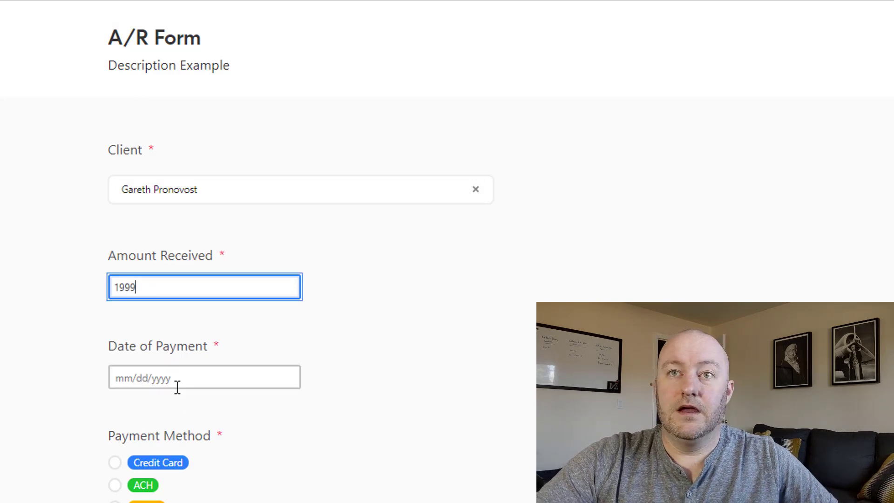
left_click(176, 379)
left_click(131, 479)
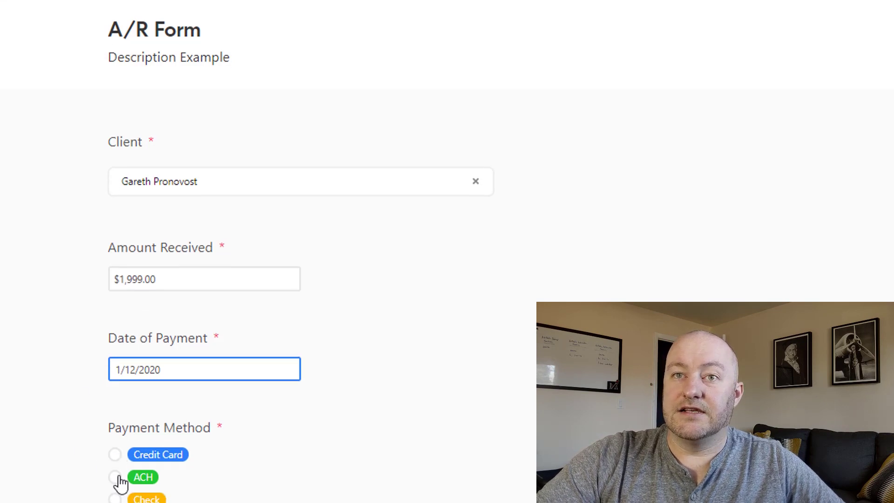
left_click(115, 319)
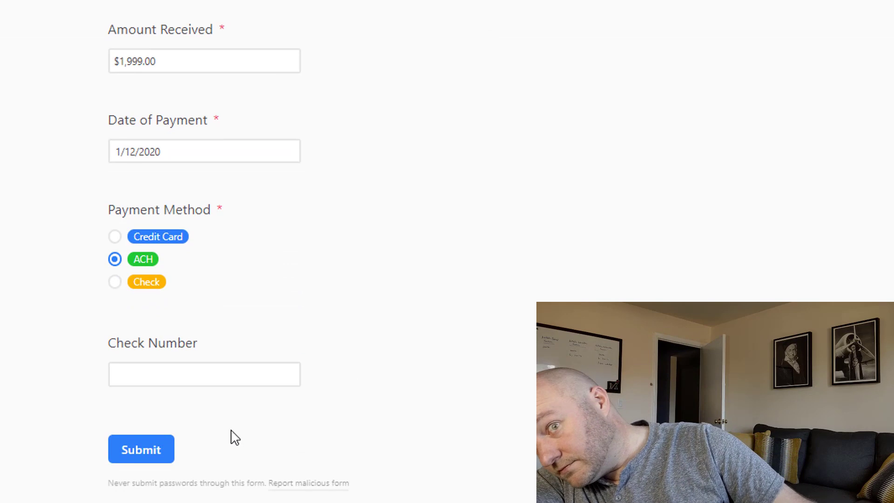
left_click(150, 460)
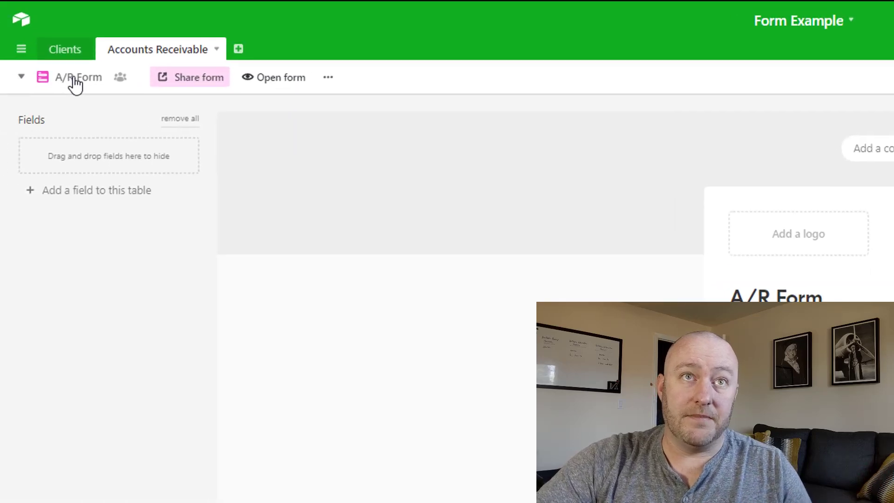
Switch to Grid view and verify record 1002's Order #, Client, Amount Received and ACH payment method
left_click(74, 80)
left_click(97, 113)
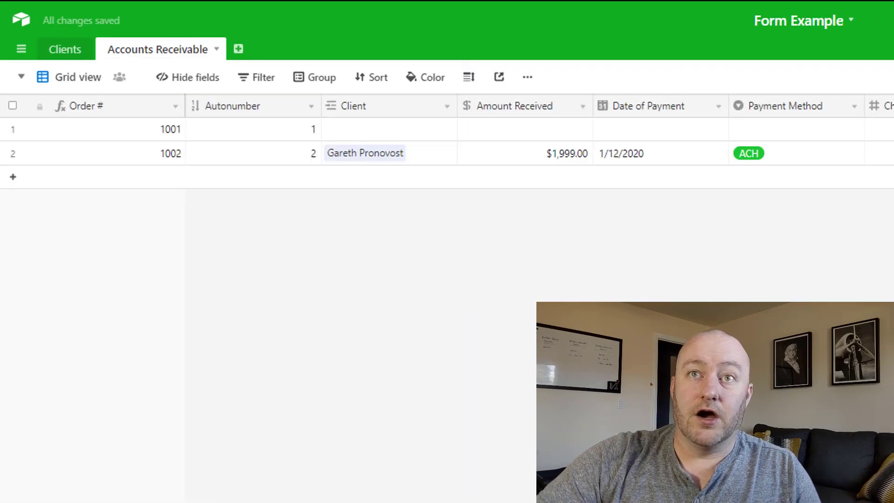
left_click_drag(135, 156, 791, 156)
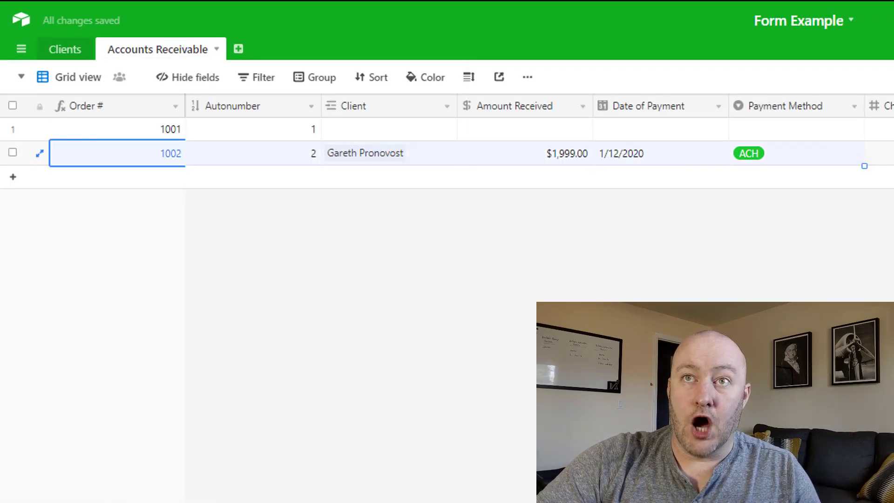
left_click(804, 159)
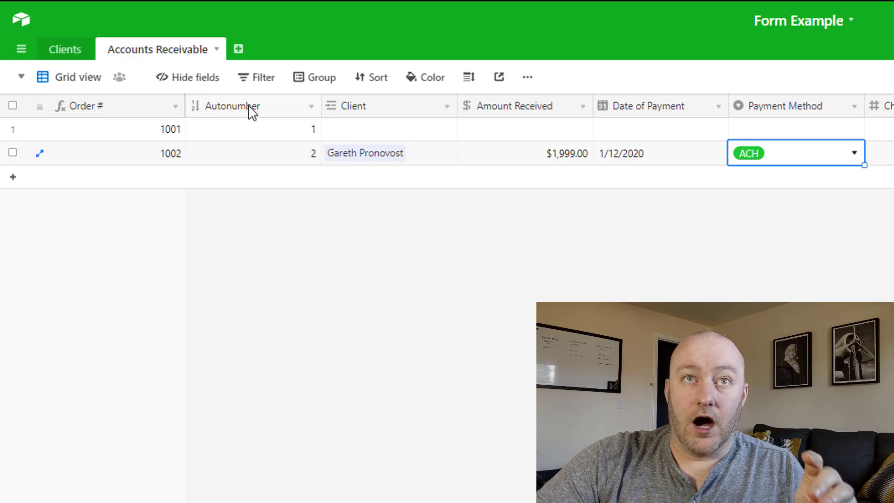
left_click(240, 158)
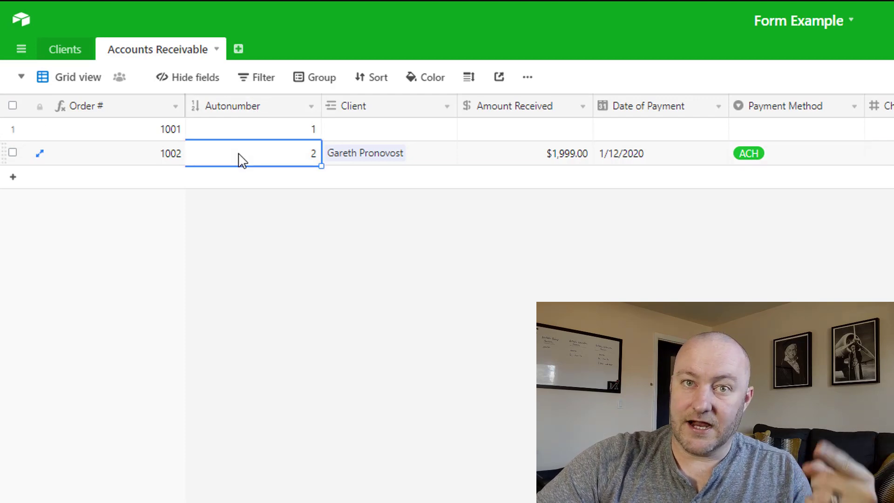
left_click(125, 158)
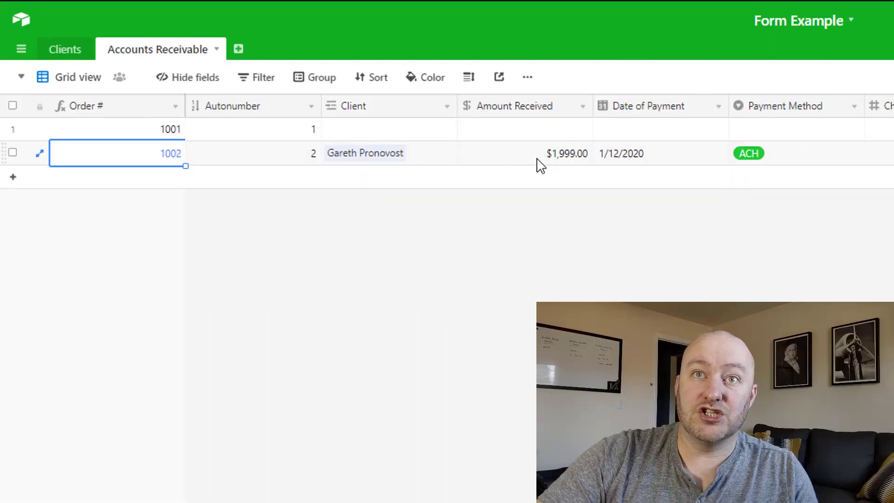
left_click(539, 163)
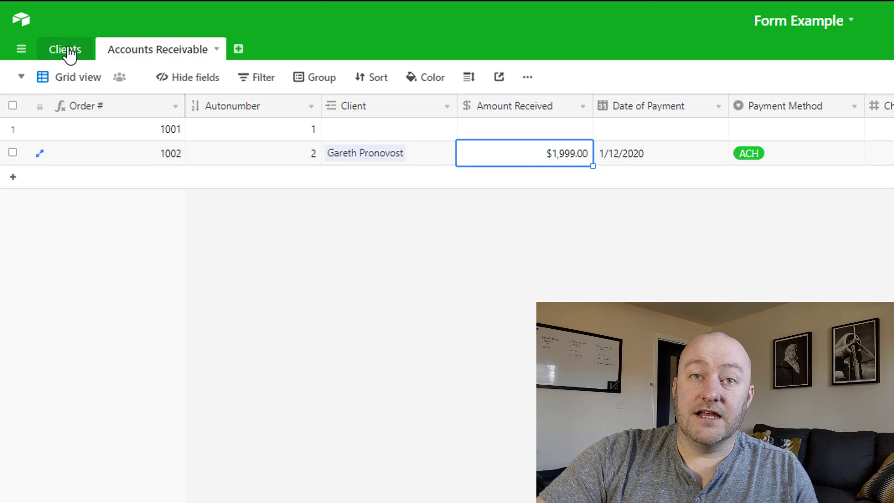
left_click(377, 162)
key("Escape")
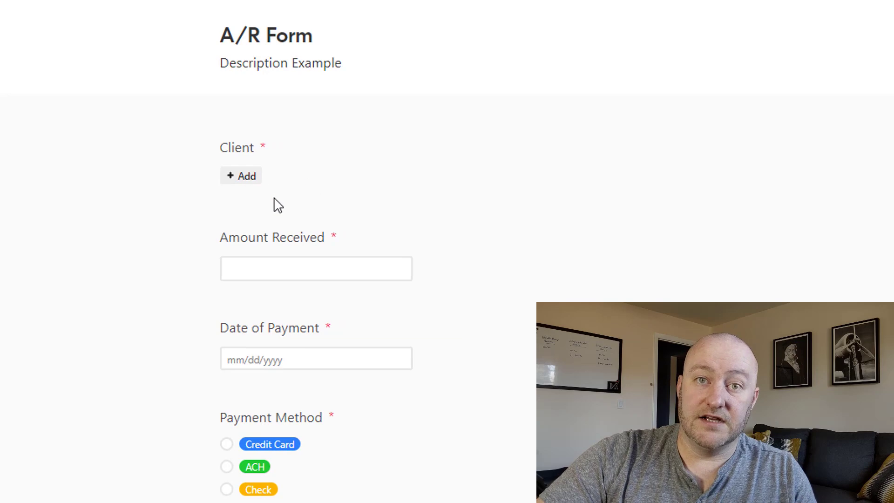
Search 'prefill airtable' in a new tab and scroll the Support article to the prefill_ URL examples
key("ctrl+t")
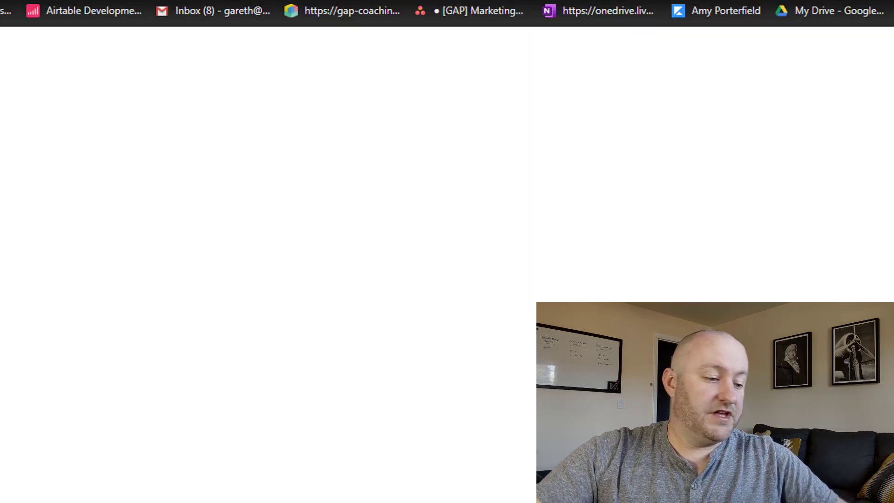
type("prefill")
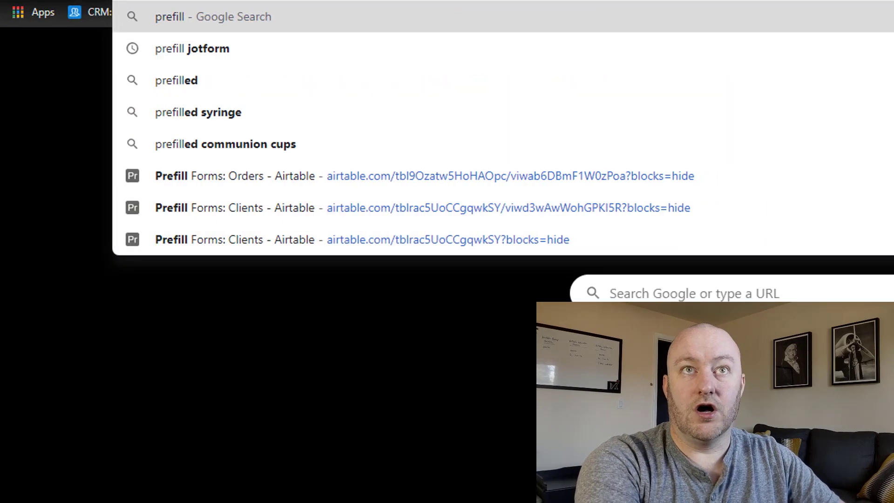
type(" airtable")
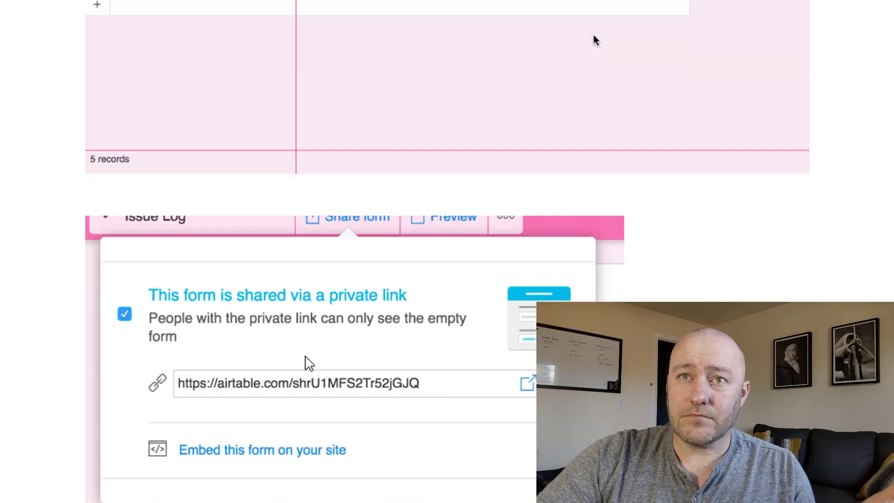
scroll(309, 363, "down", 3)
scroll(310, 363, "down", 2)
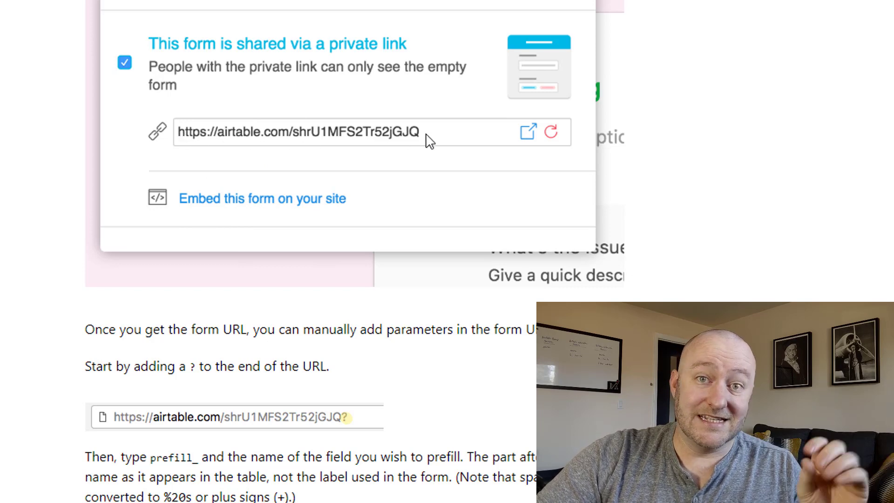
scroll(281, 303, "down", 3)
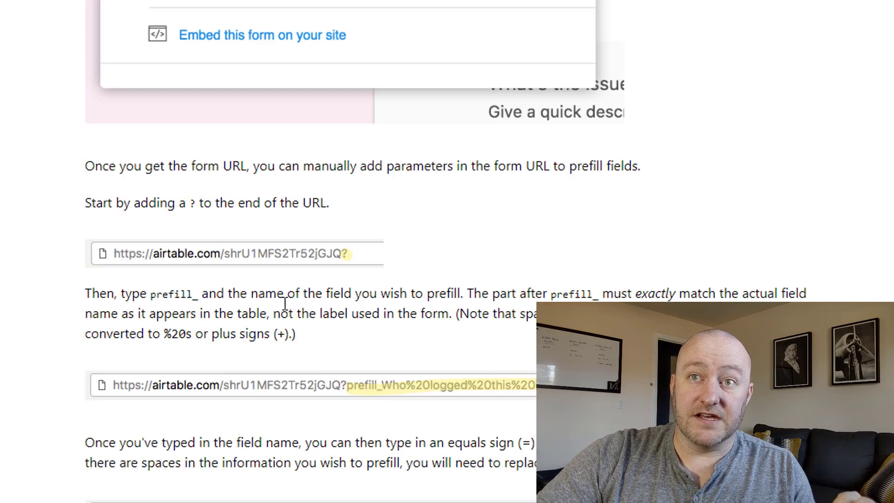
scroll(343, 279, "down", 2)
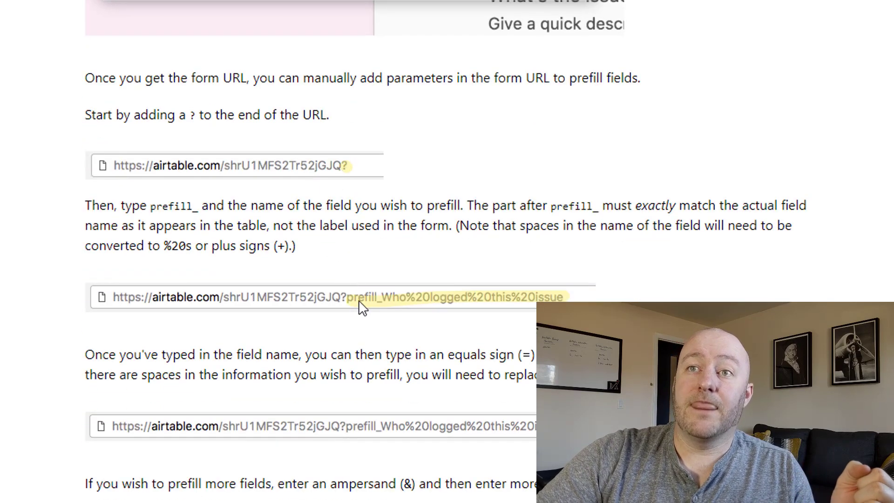
scroll(577, 149, "down", 5)
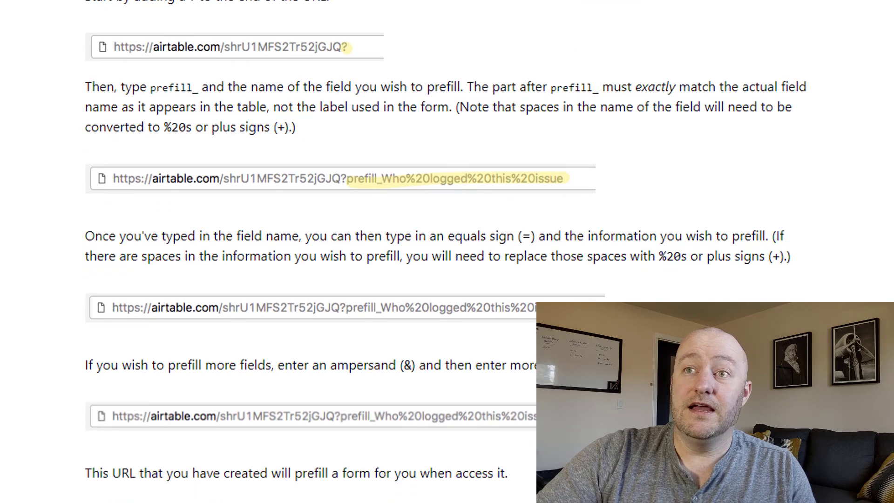
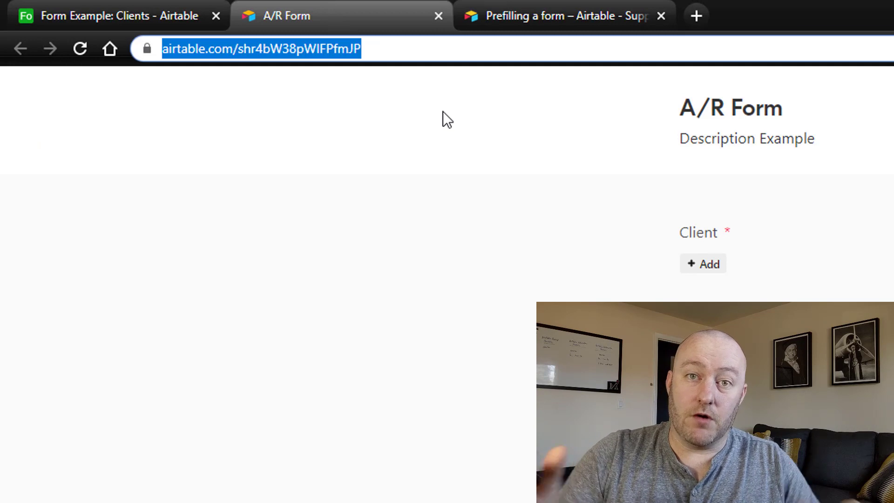
Replace the placeholder 1 in the Unique Prefill Form Link formula with the pasted A/R form URL
left_click(140, 16)
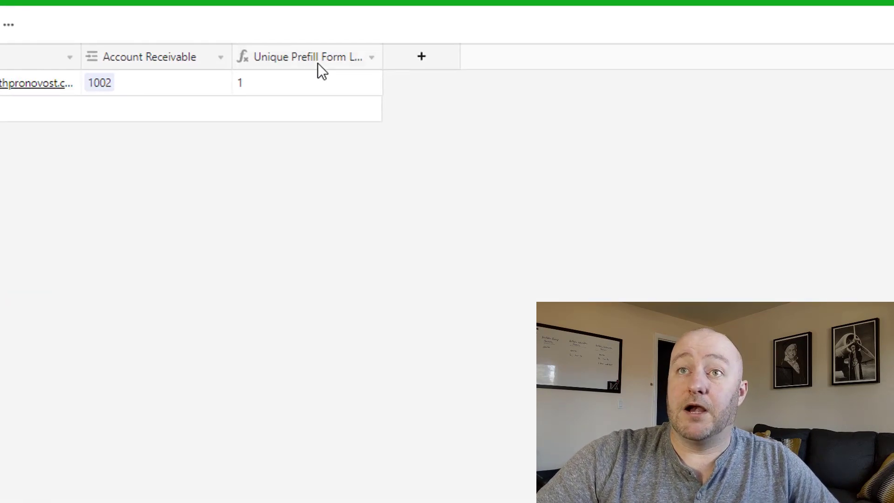
double_click(317, 63)
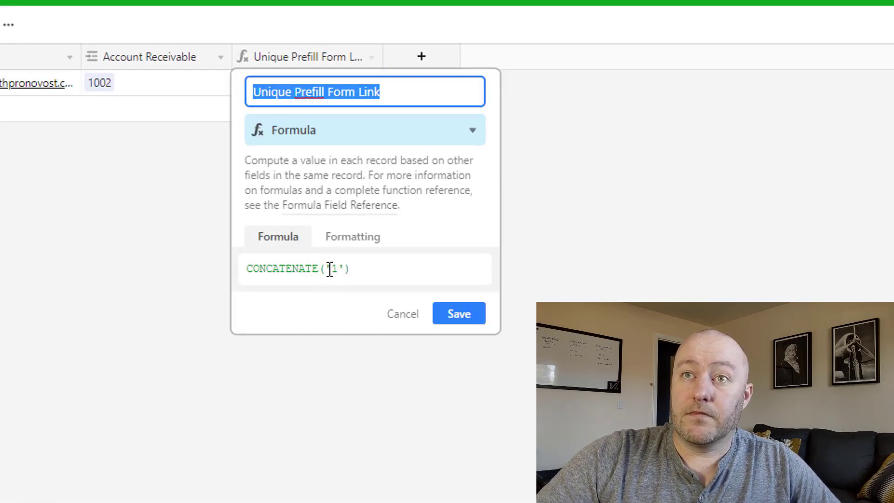
double_click(329, 269)
left_click(459, 332)
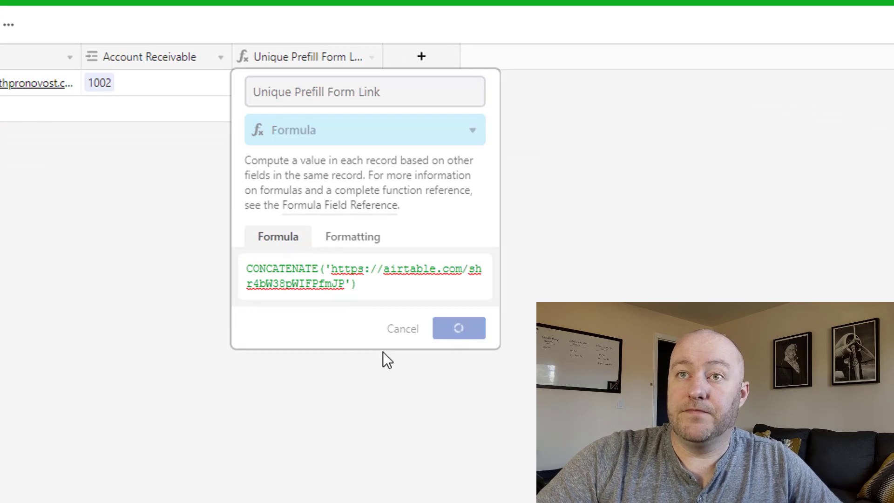
Widen the link column to fit the URL and add a second Clients record
double_click(383, 57)
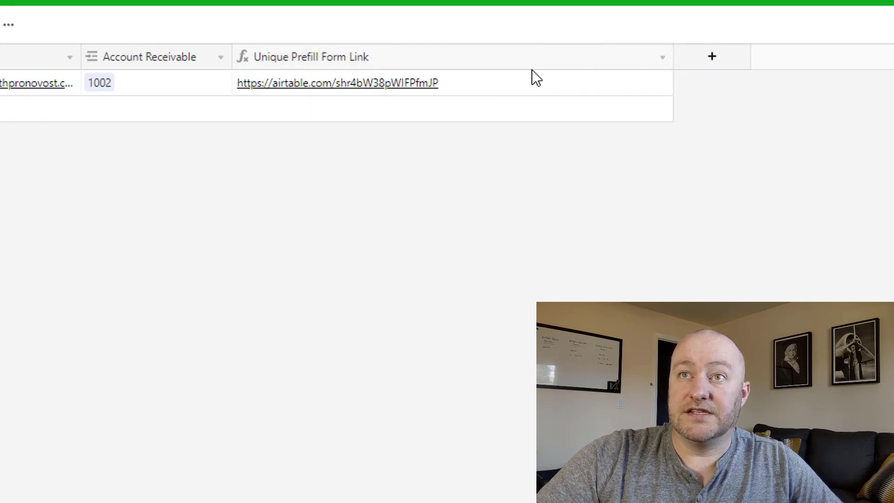
left_click(369, 82)
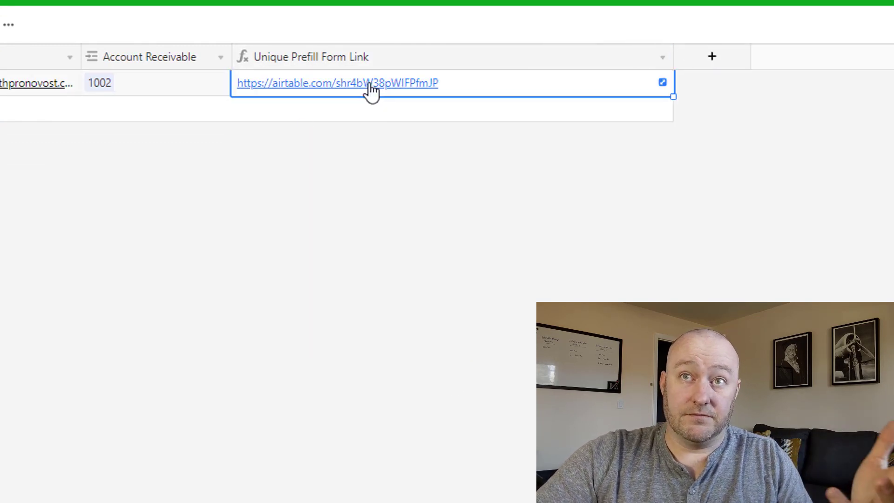
left_click(359, 114)
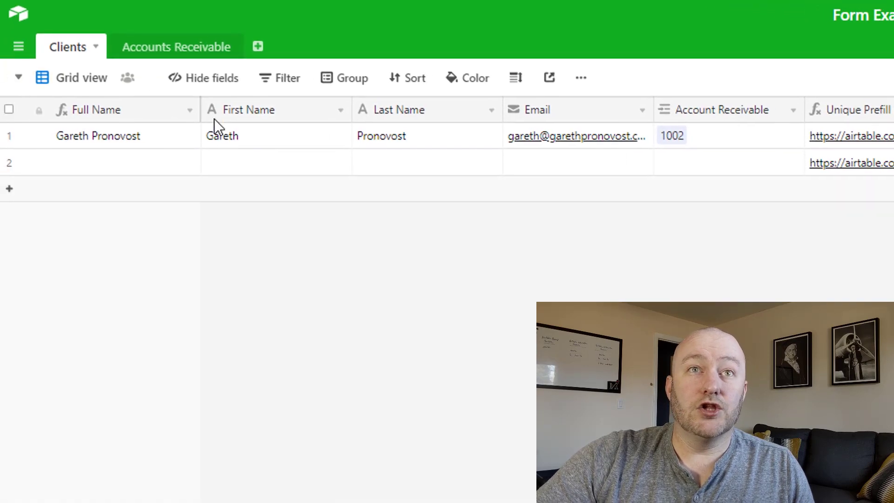
Check the Client field in the Accounts Receivable table, then return to Clients
left_click(184, 55)
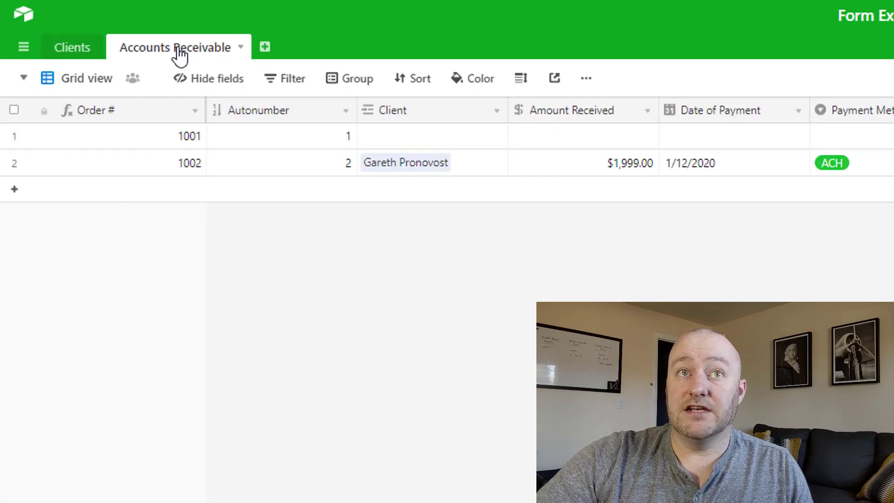
left_click(404, 115)
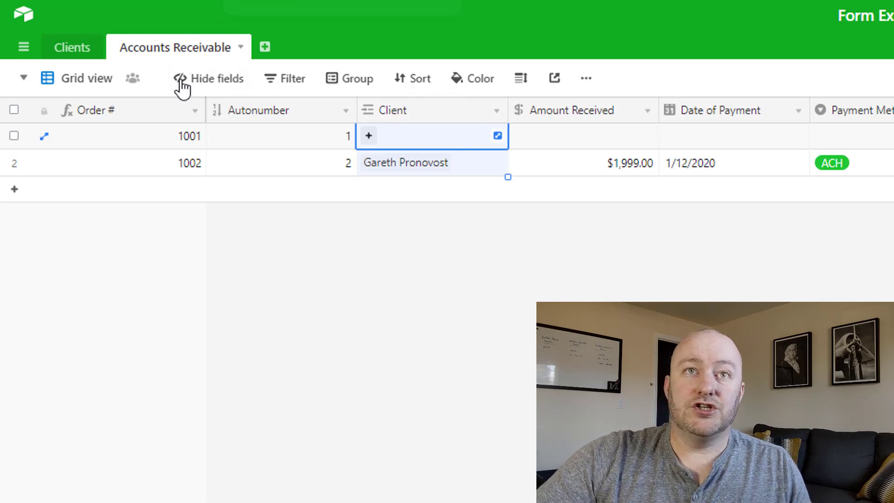
left_click(69, 54)
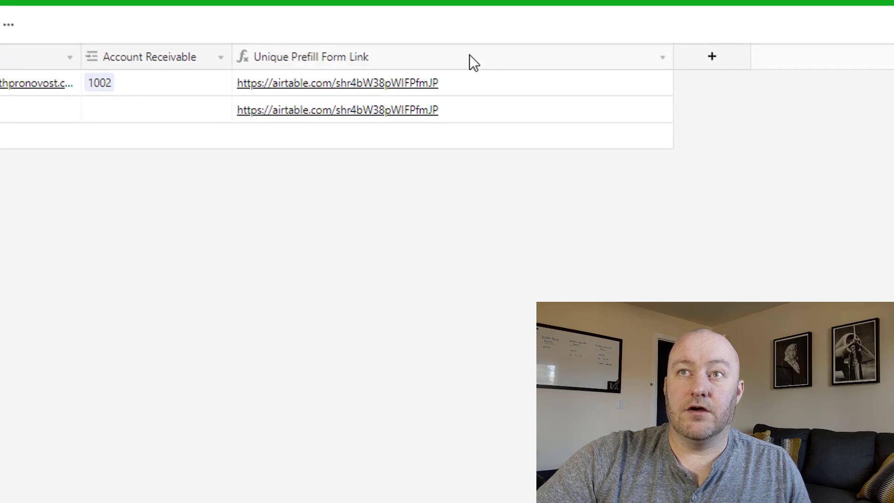
Append ?prefill_Client inside the quoted form URL in the link formula and save
double_click(654, 73)
left_click(349, 284)
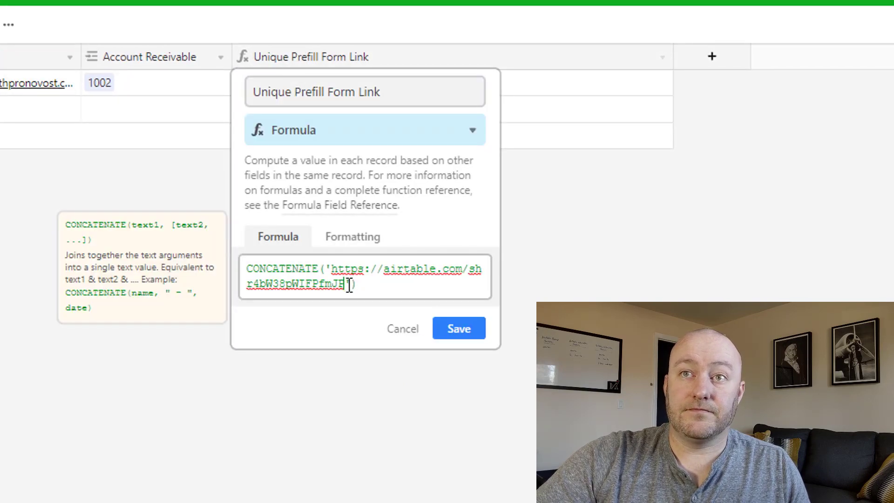
type("?")
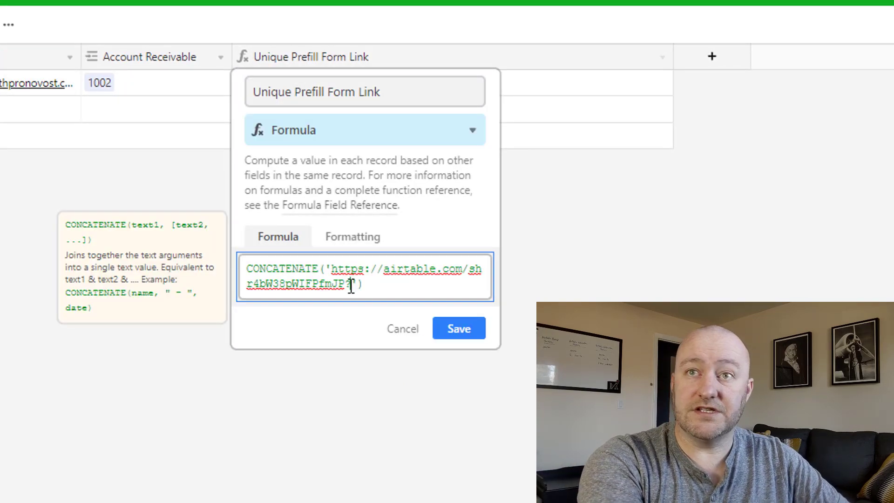
type("prefill")
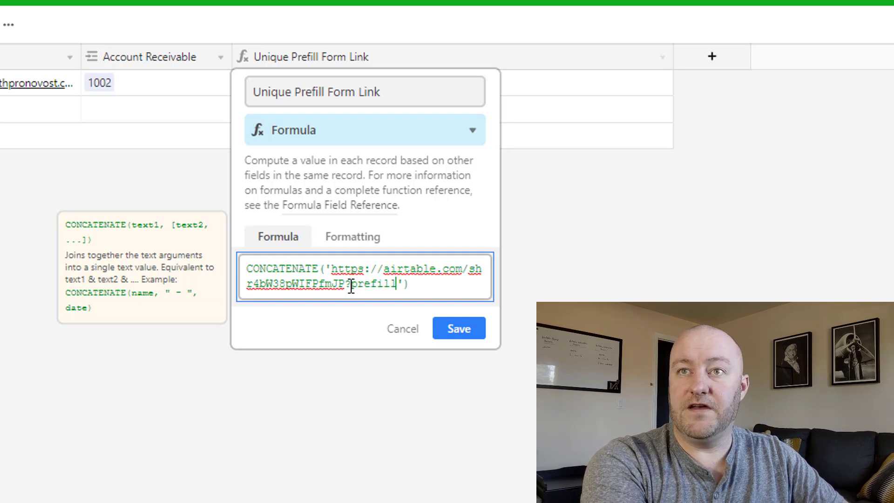
type("_")
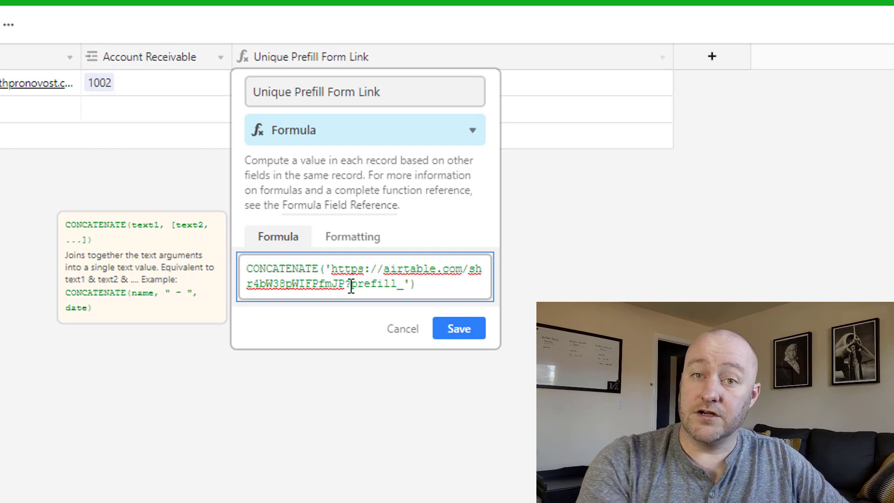
type("Client")
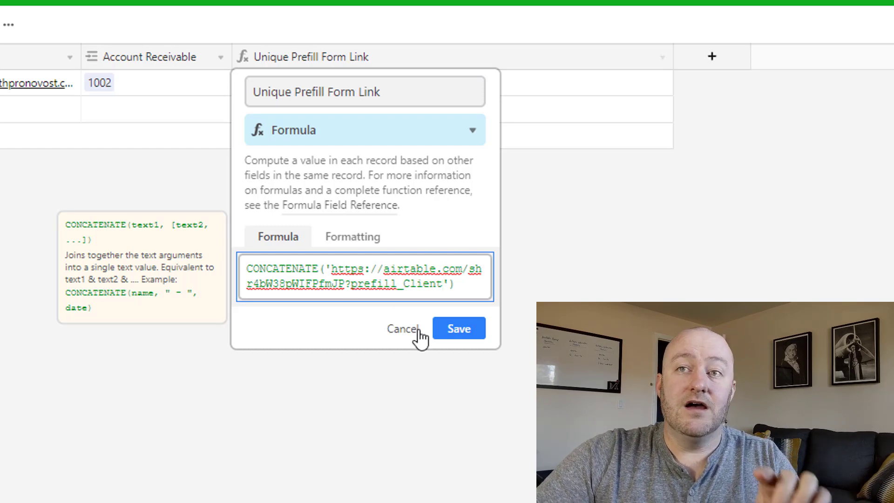
left_click(459, 330)
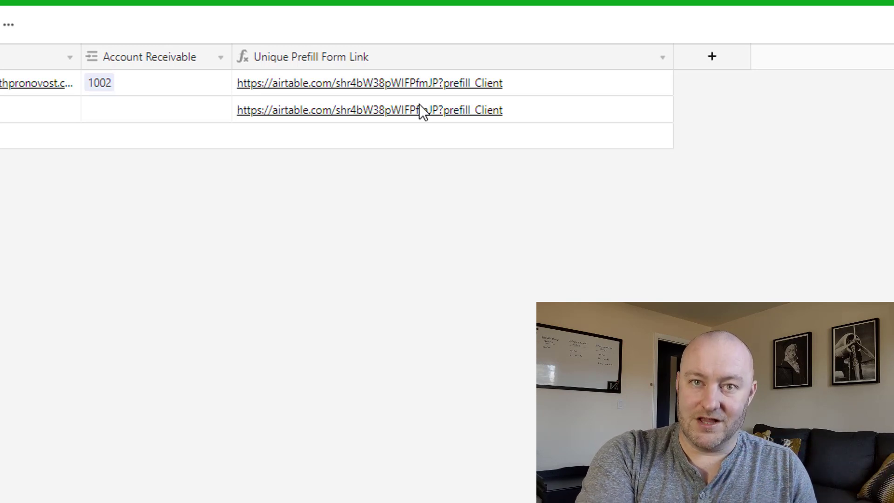
Add '=' after prefill_Client in the link formula's quoted URL
double_click(446, 61)
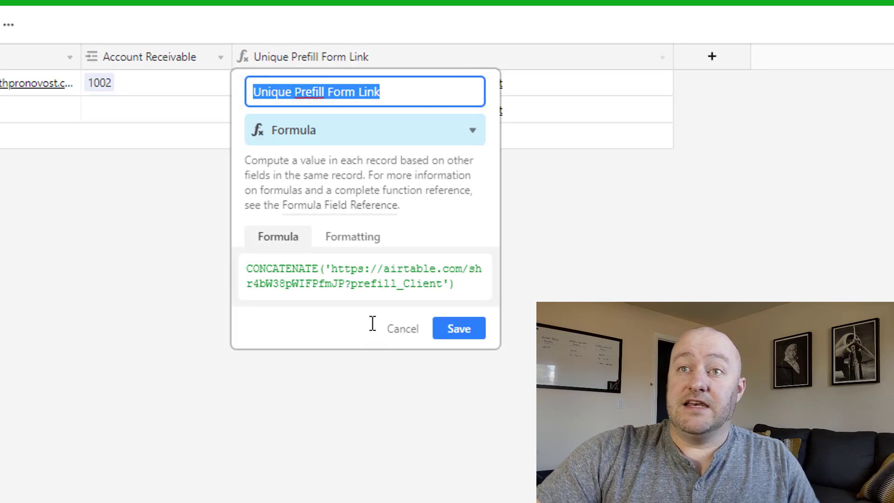
left_click(443, 283)
type("=")
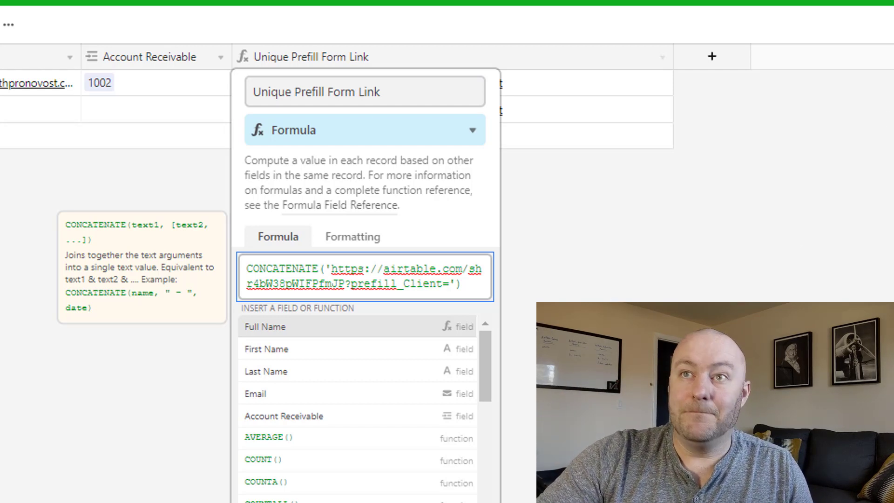
left_click(456, 285)
left_click(457, 287)
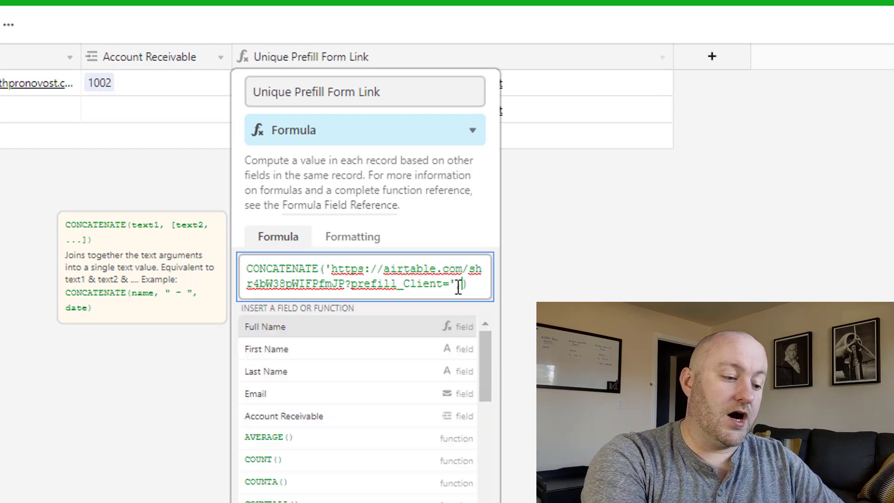
Concatenate the {Full Name} field after the quoted URL and save the formula
type("{fu")
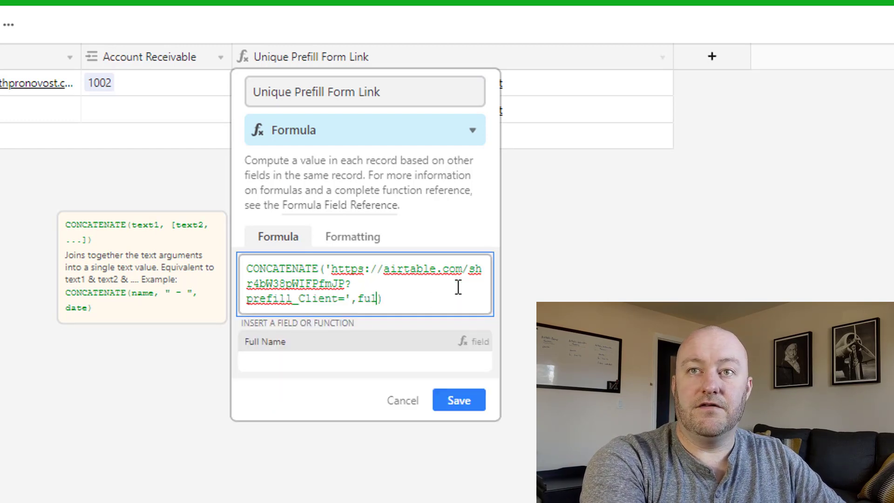
key("Return")
left_click(458, 286)
type(",")
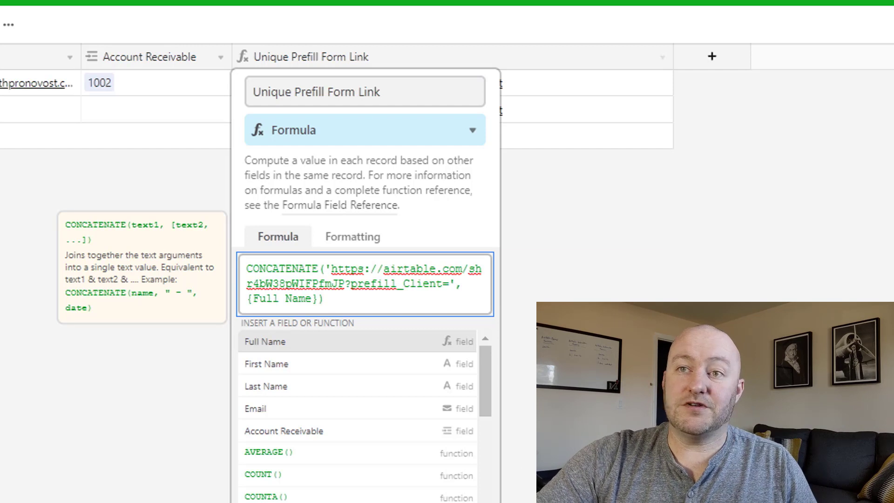
key("Return")
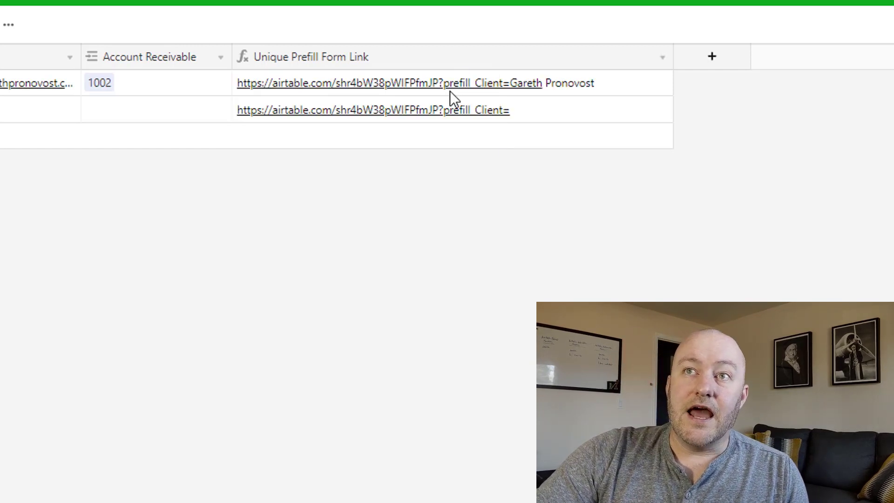
left_click(437, 93)
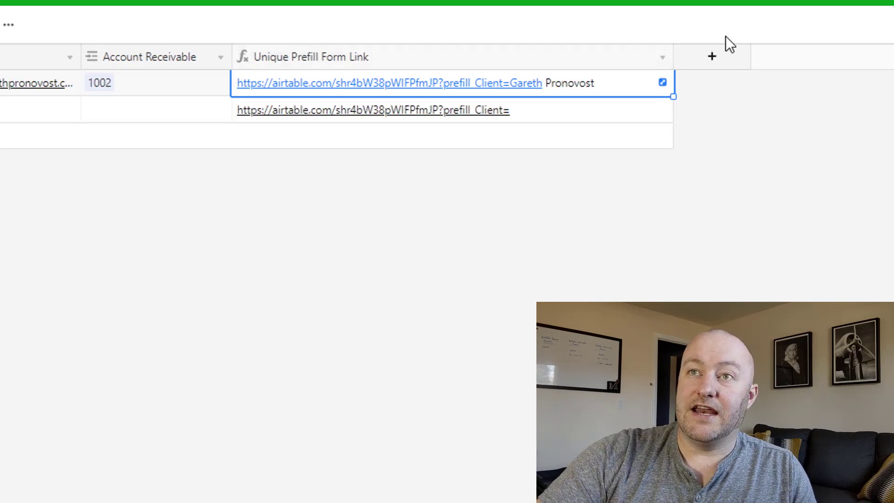
Wrap {Full Name} in ENCODE_URL_COMPONENT in the link field's formula and save it
left_click(662, 59)
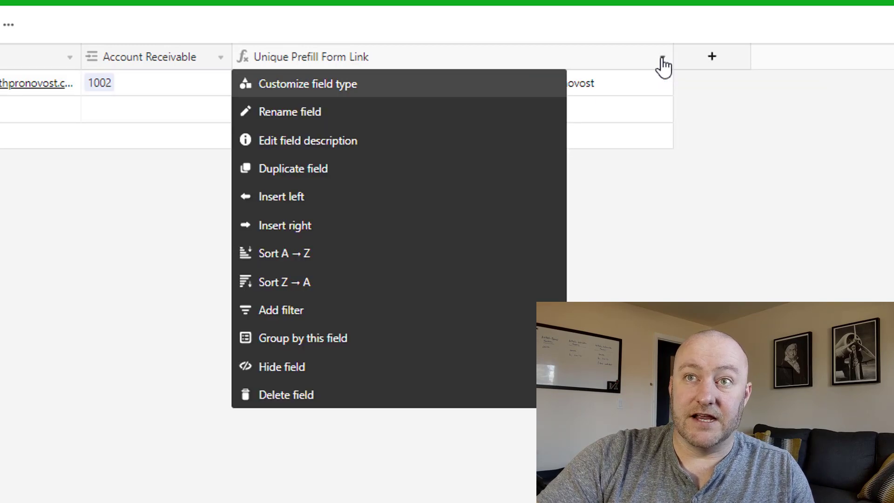
left_click(683, 99)
left_click(664, 59)
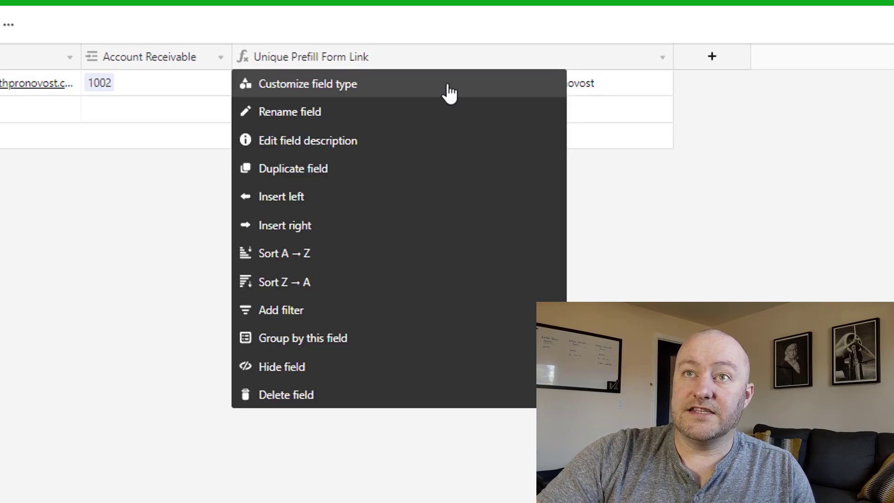
left_click(435, 86)
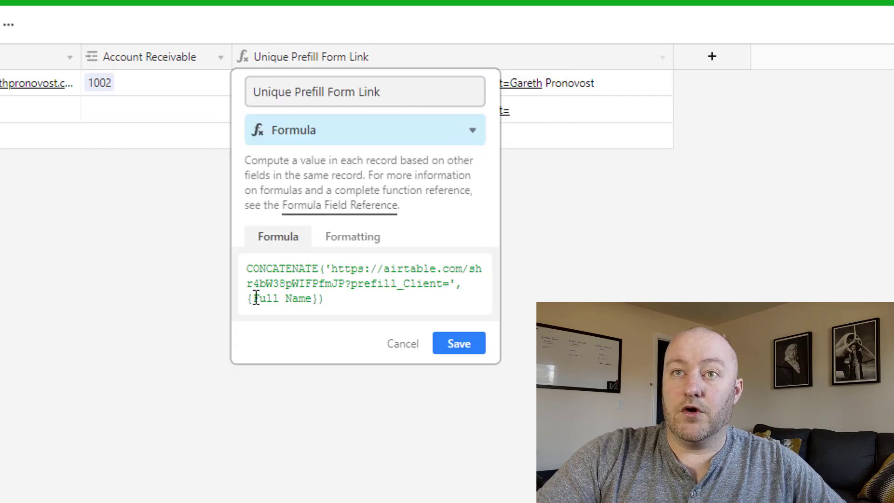
left_click(245, 301)
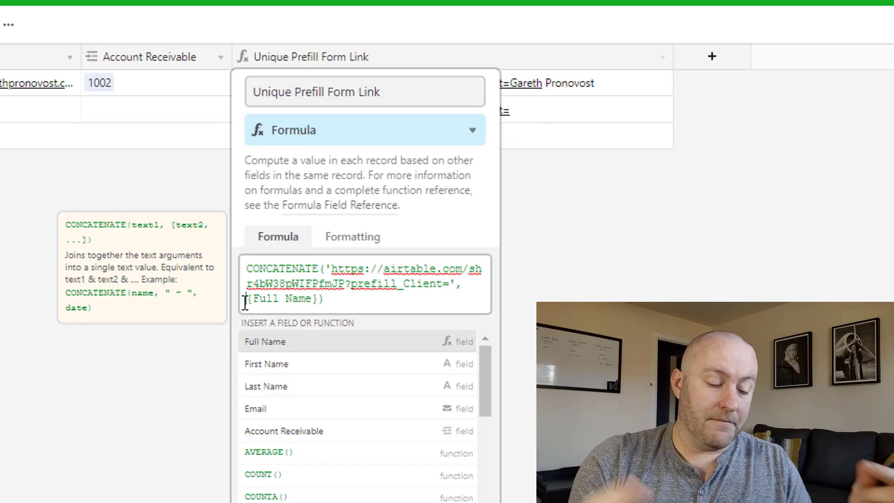
type("end")
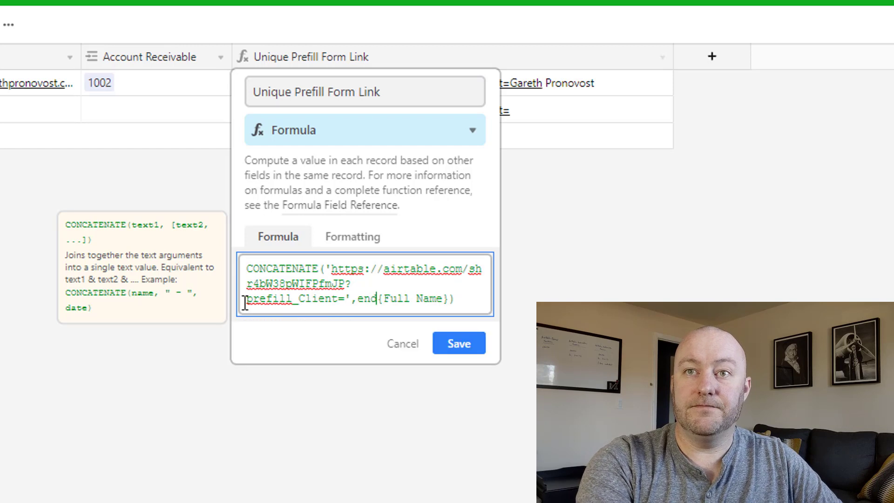
key("BackSpace")
type("c")
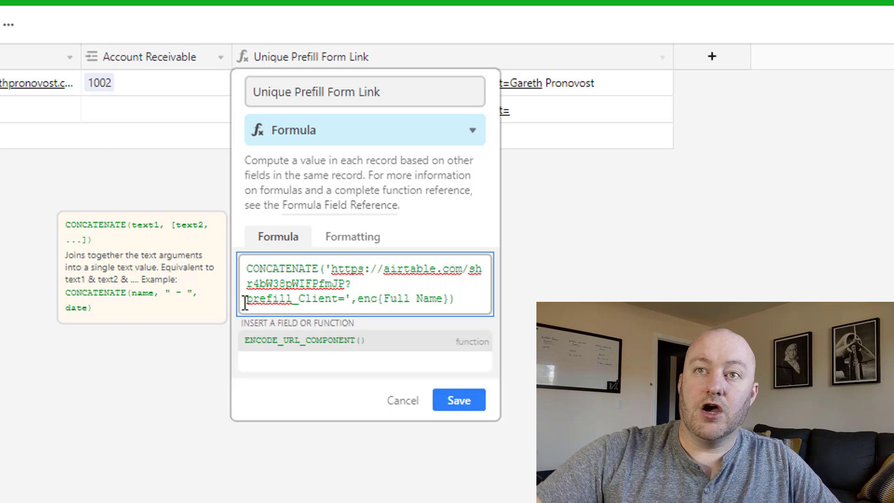
left_click(293, 345)
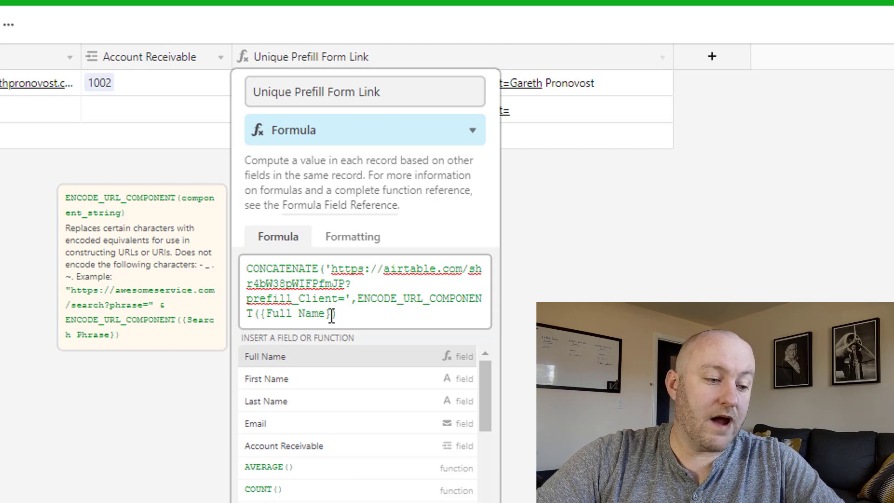
left_click(456, 358)
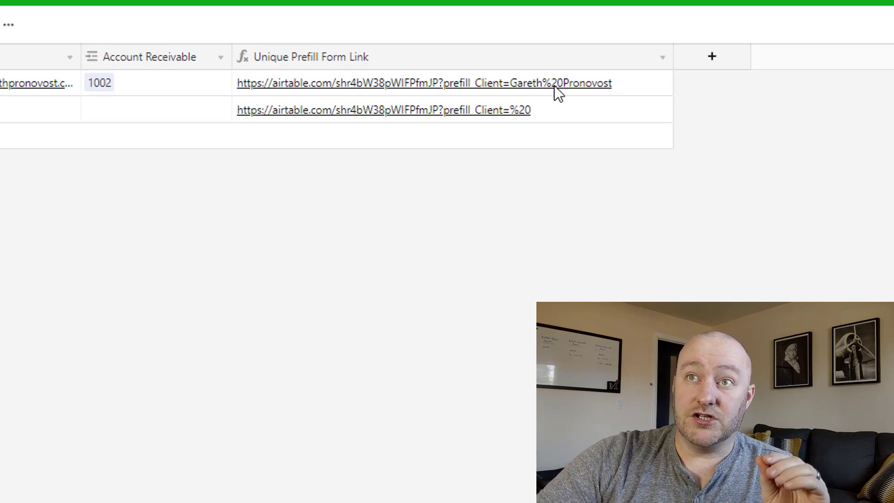
Enter the second client's first name and last name in row 2
scroll(425, 92, "left", 10)
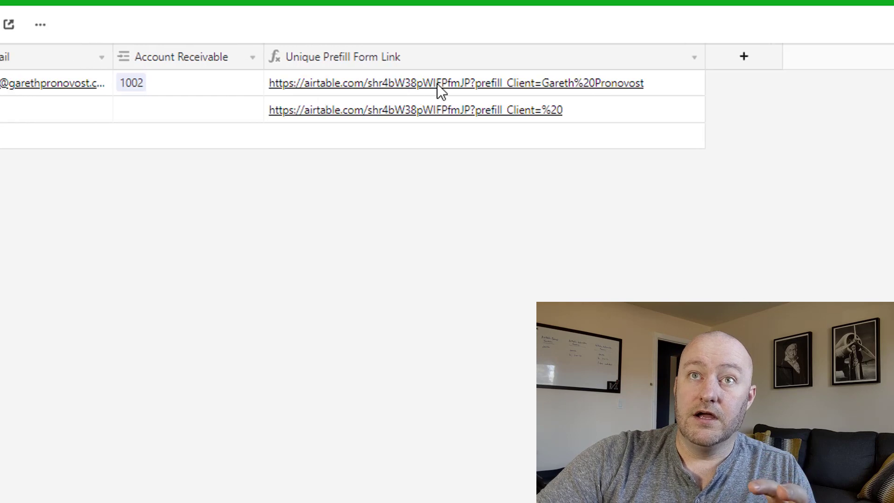
left_click(259, 110)
type("Mickey")
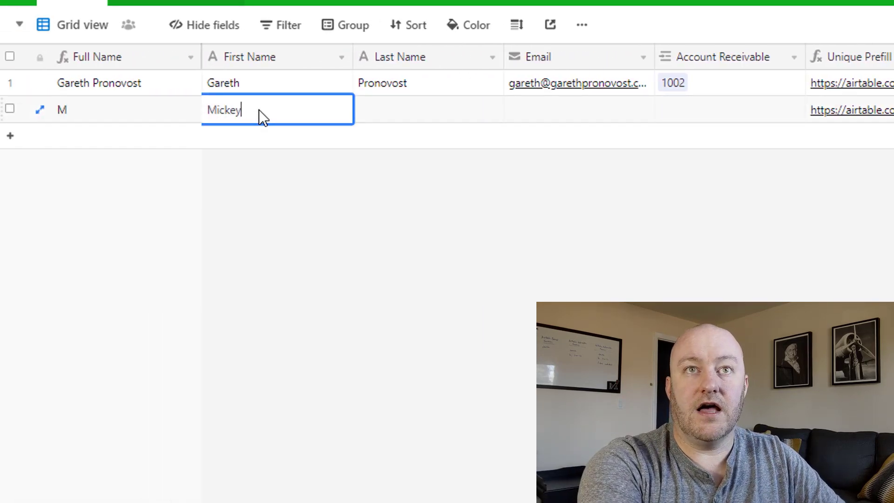
key("Tab")
type("Mouse")
key("Tab")
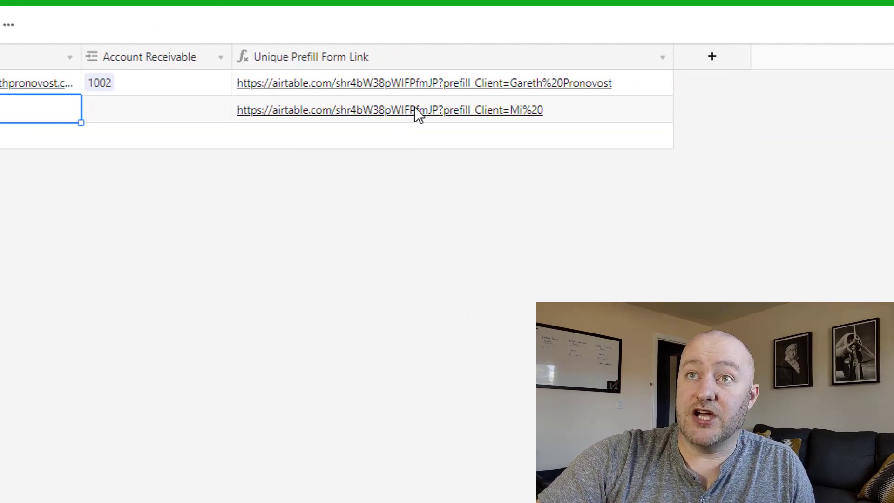
left_click(533, 278)
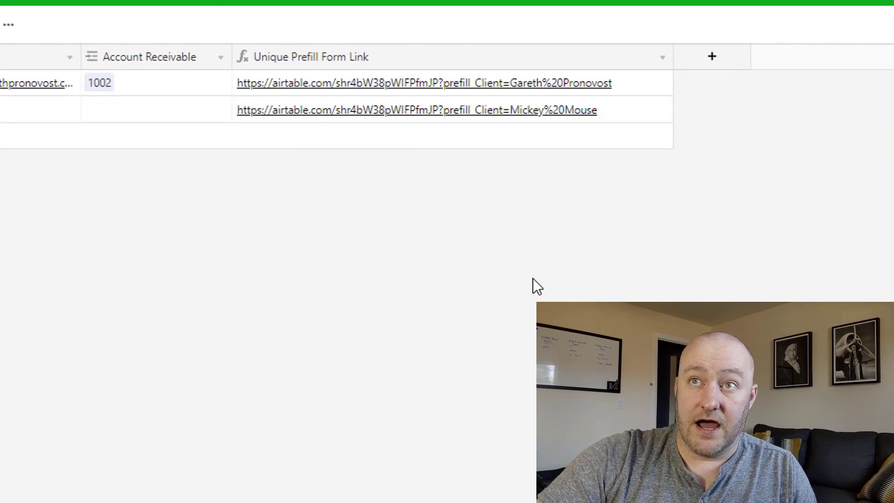
Open the first client's prefilled A/R form, clear its Client value, and list both clients
left_click(475, 85)
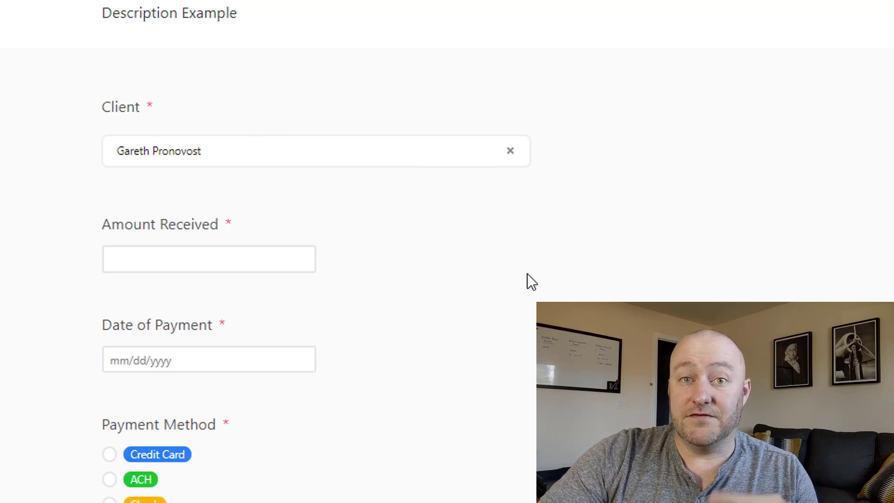
left_click(510, 151)
left_click(117, 137)
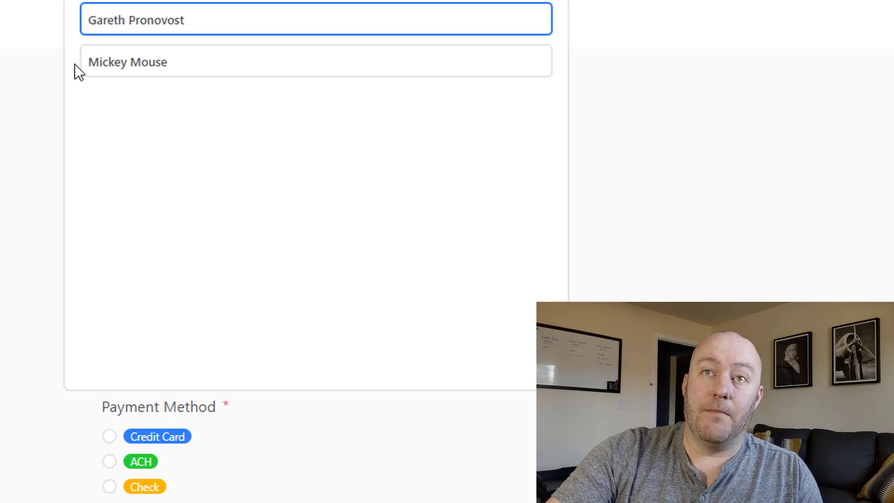
Close the client picker list with Escape
key("Escape")
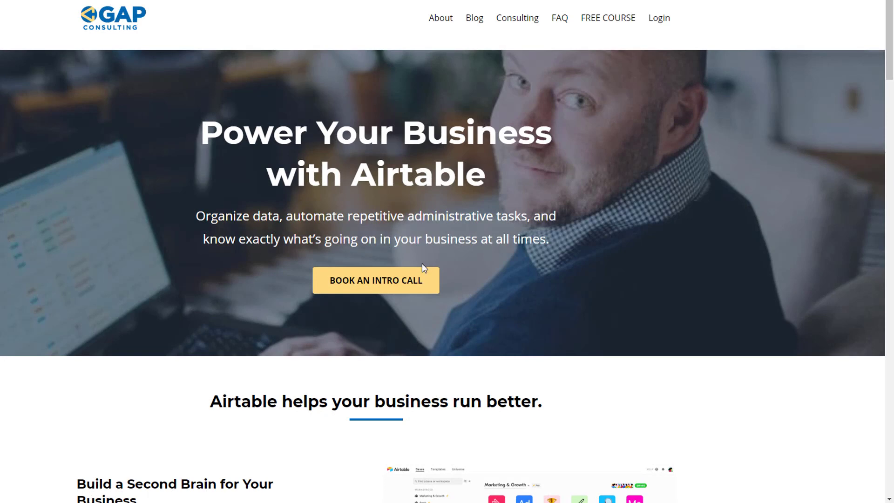
Browse the blog, the Zapier Search Formula article and the FREE COURSE page, then go back
left_click(475, 19)
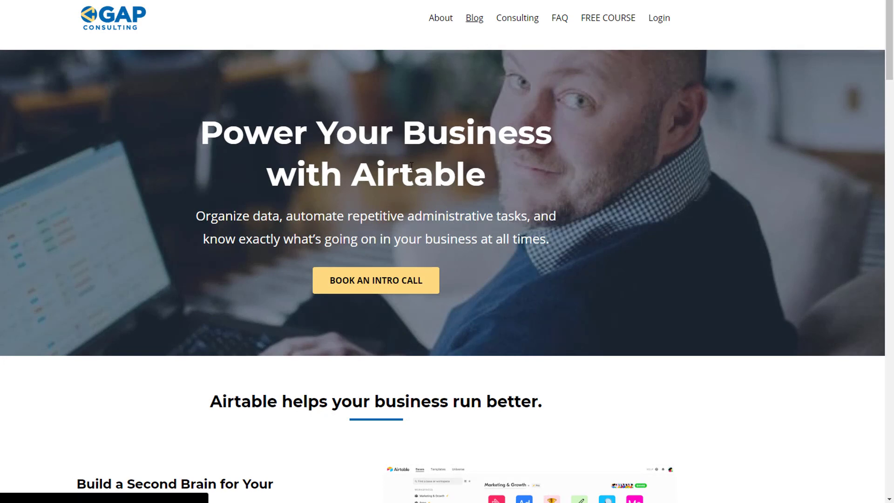
scroll(381, 205, "down", 6)
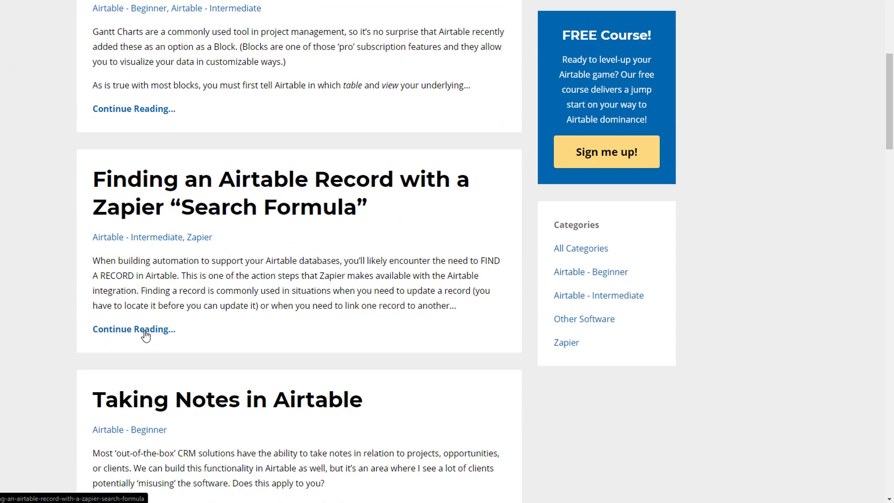
left_click(146, 334)
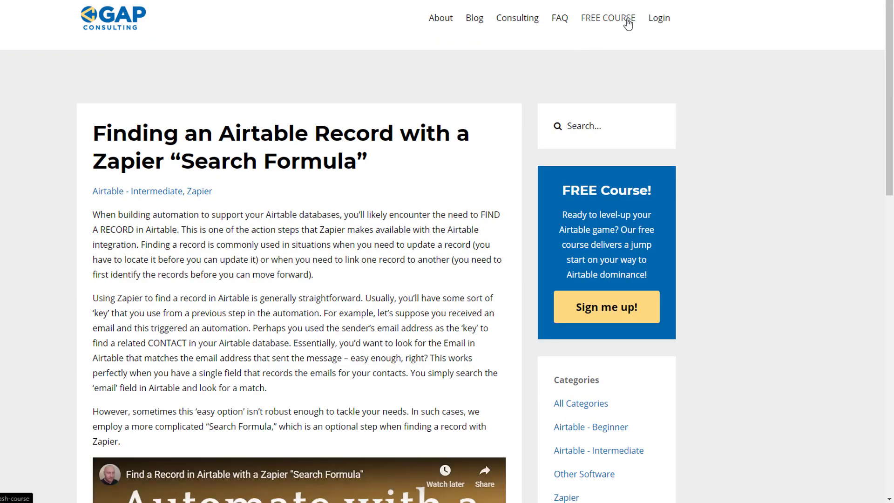
left_click(608, 19)
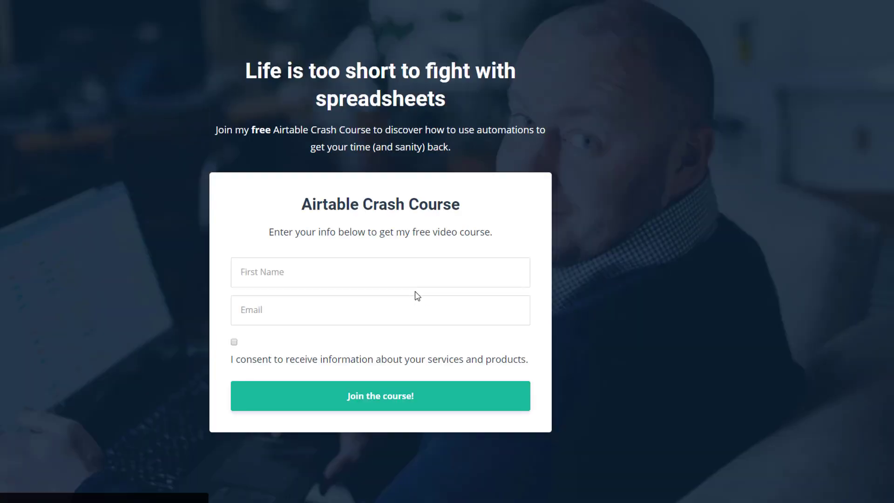
key("alt+Left")
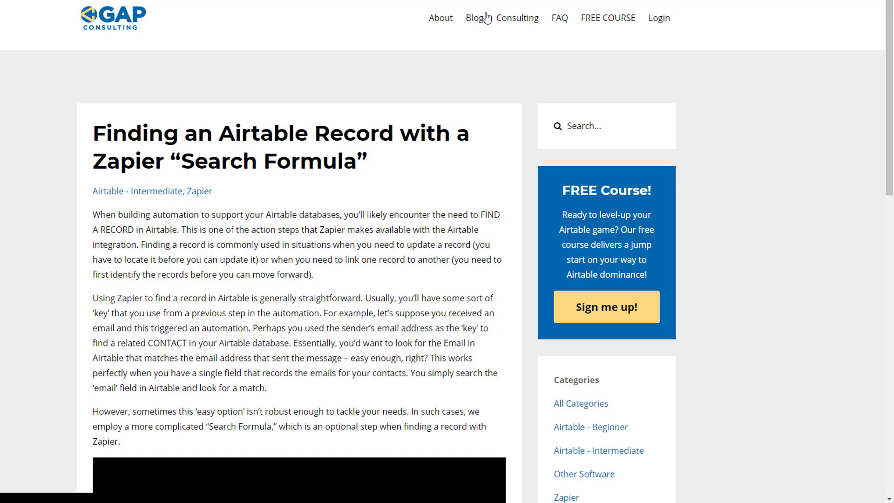
Start booking an intro call from Consulting and pick Thursday, December 5, 2019
left_click(511, 21)
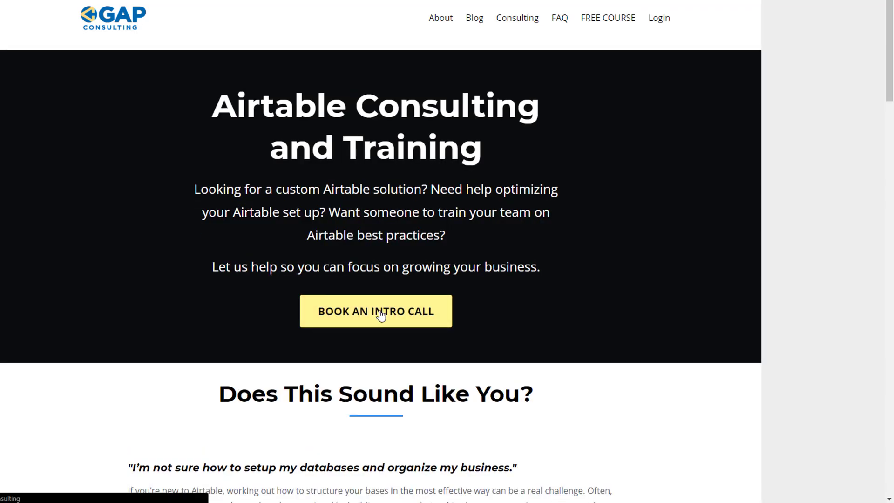
left_click(380, 312)
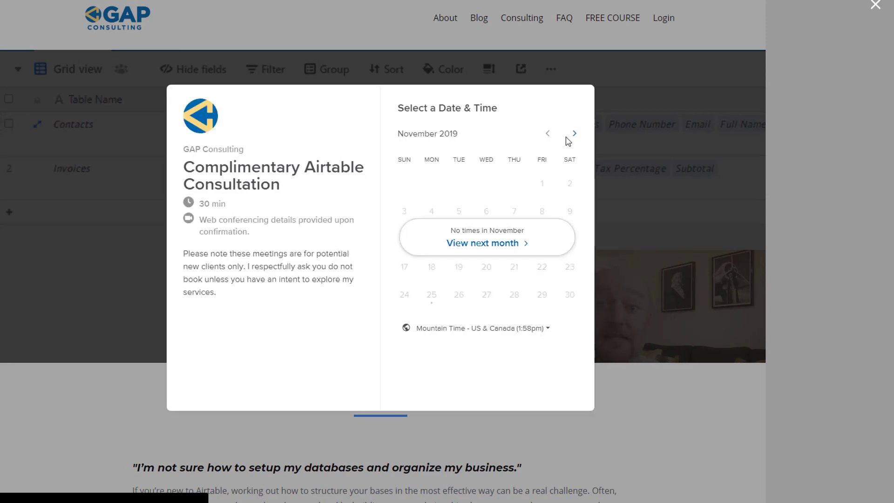
left_click(575, 134)
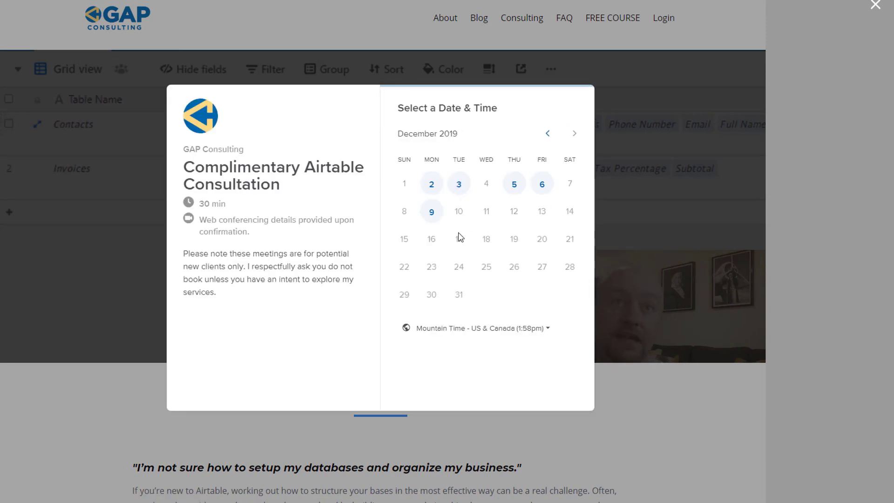
left_click(514, 187)
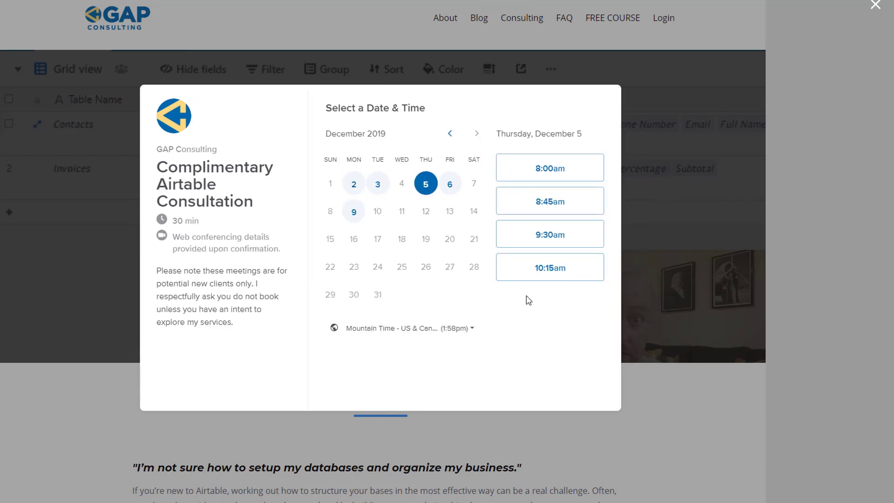